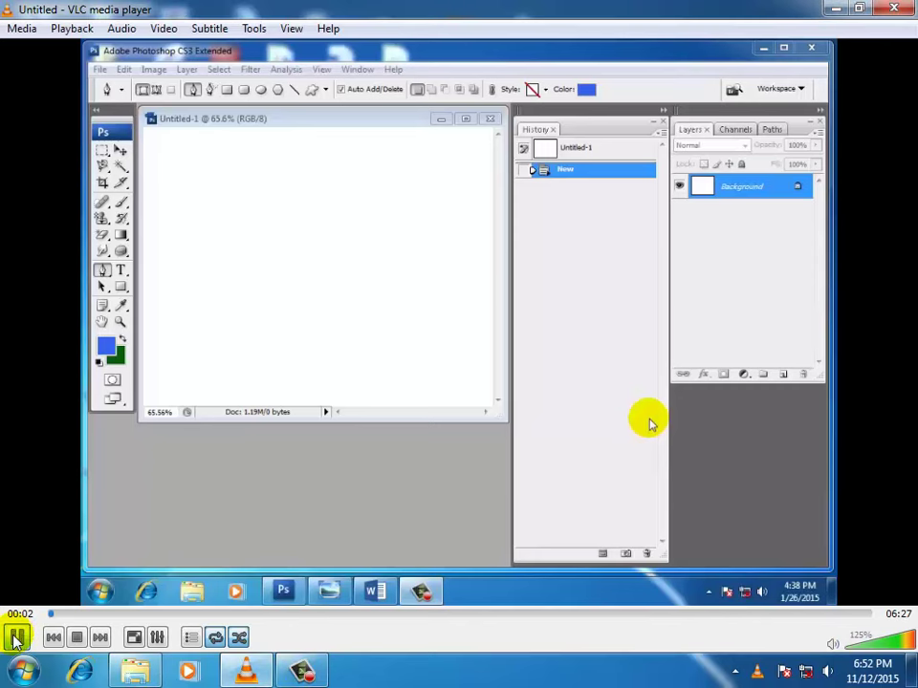
- Play the Photoshop tutorial video in VLC and switch it to full screen
{"action": "left_click", "coordinate": [15, 639]}
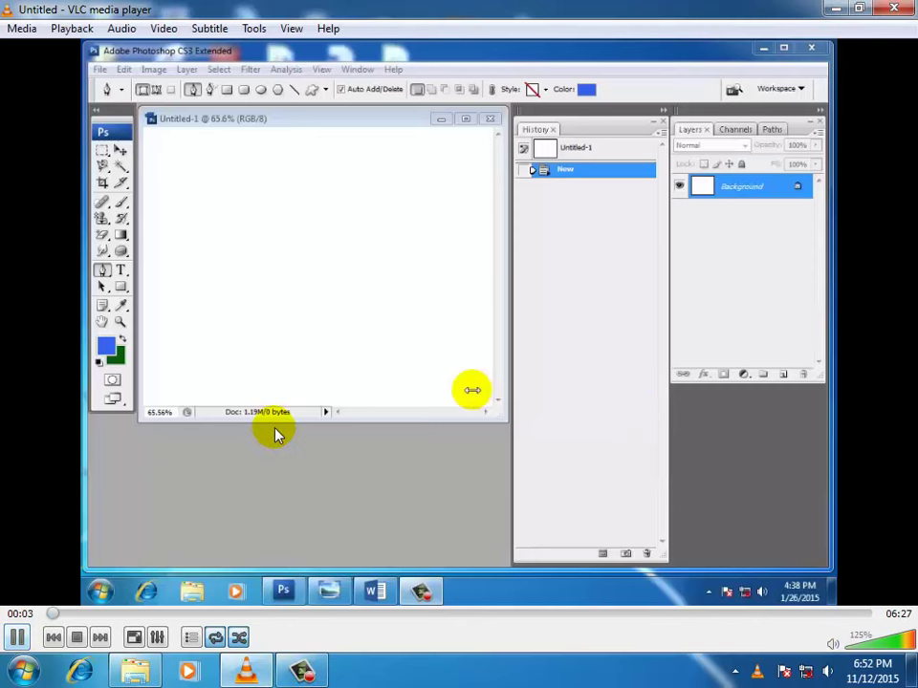
{"action": "key", "text": "f"}
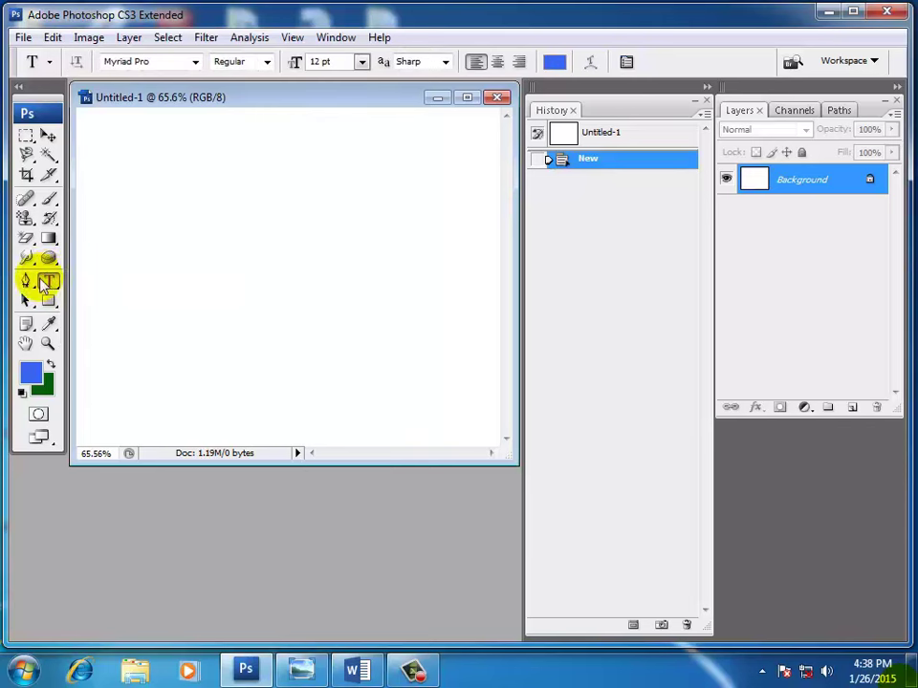
{"action": "left_click", "coordinate": [50, 282]}
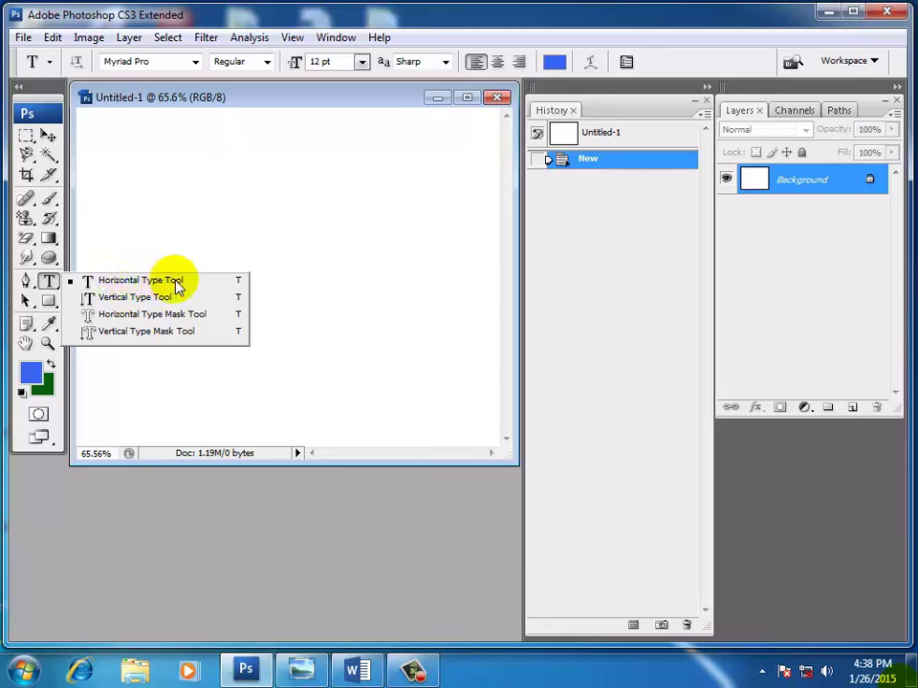
{"action": "left_click", "coordinate": [781, 298]}
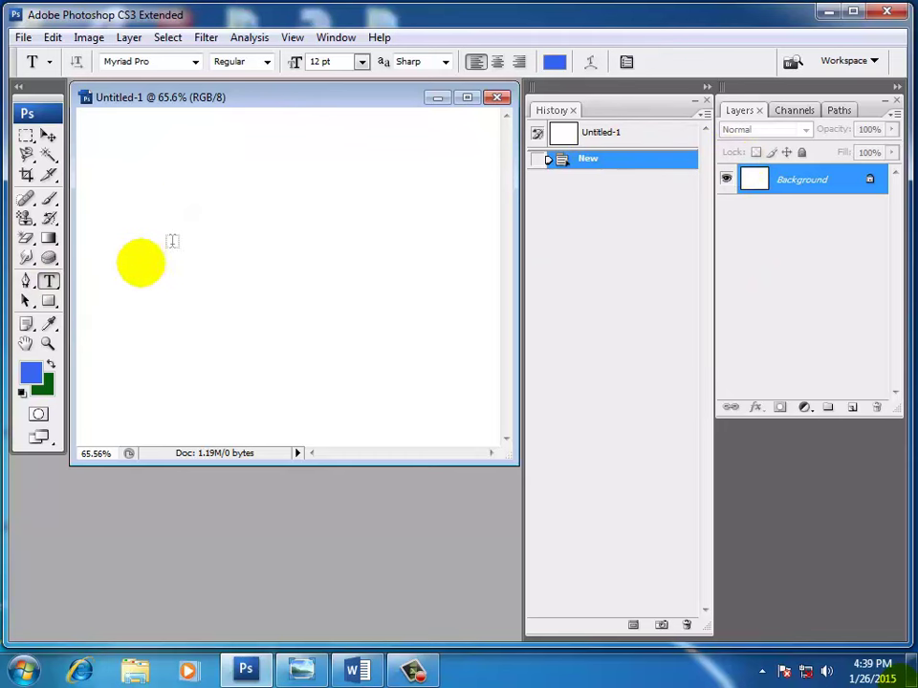
{"action": "right_click", "coordinate": [50, 282]}
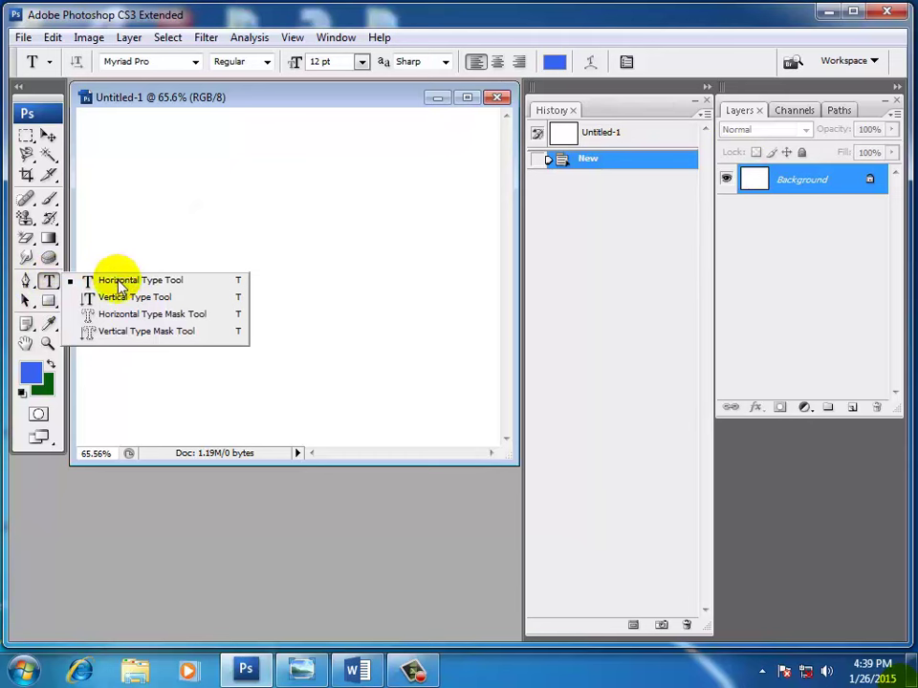
{"action": "left_click", "coordinate": [120, 283]}
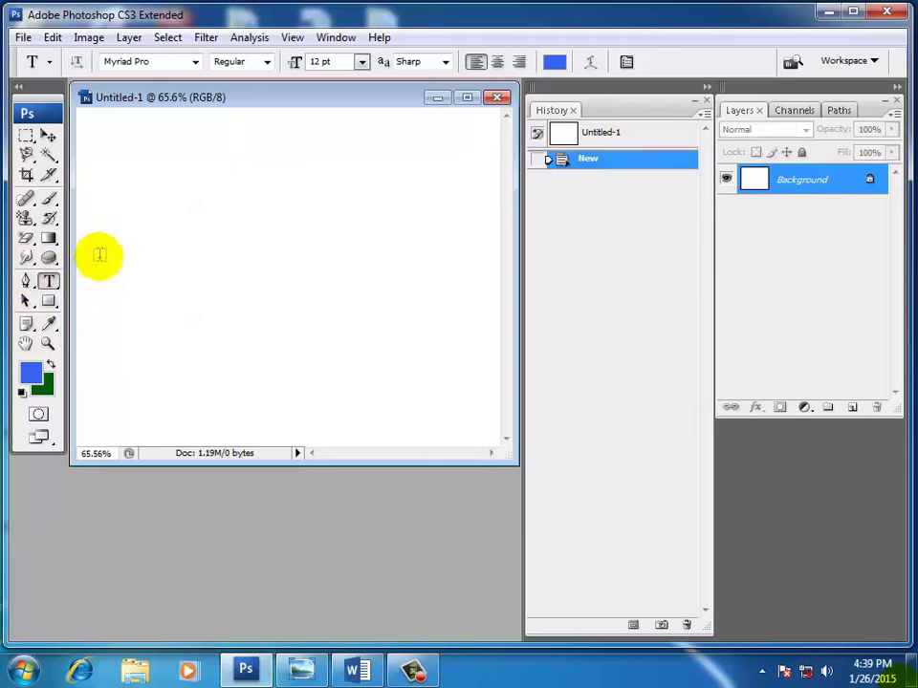
- Type PRASAD at 72 pt on a new text layer, left-aligned after trying centre
{"action": "left_click", "coordinate": [100, 254]}
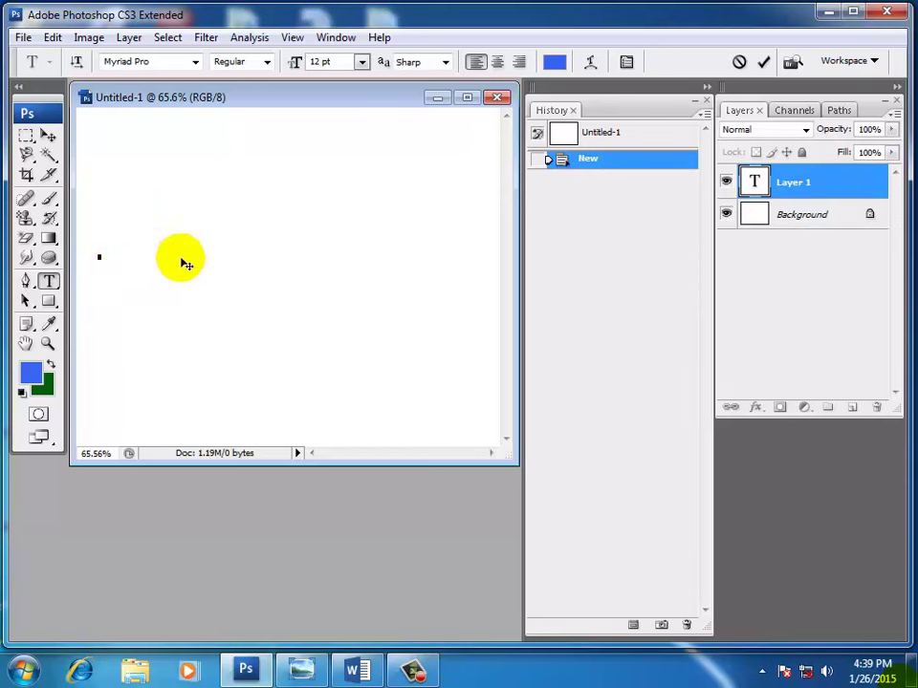
{"action": "left_click", "coordinate": [361, 62]}
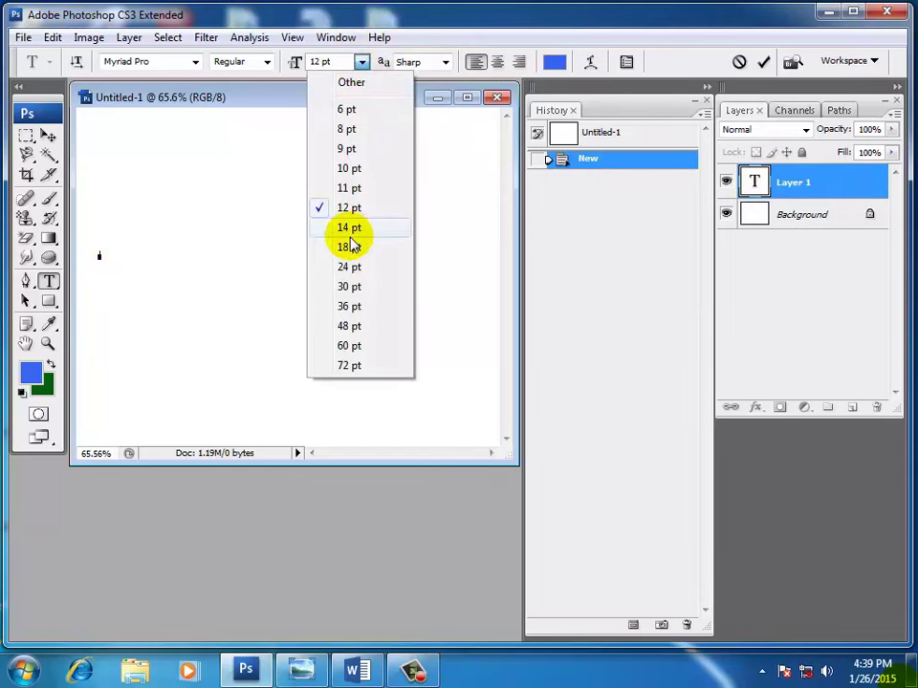
{"action": "left_click", "coordinate": [349, 365]}
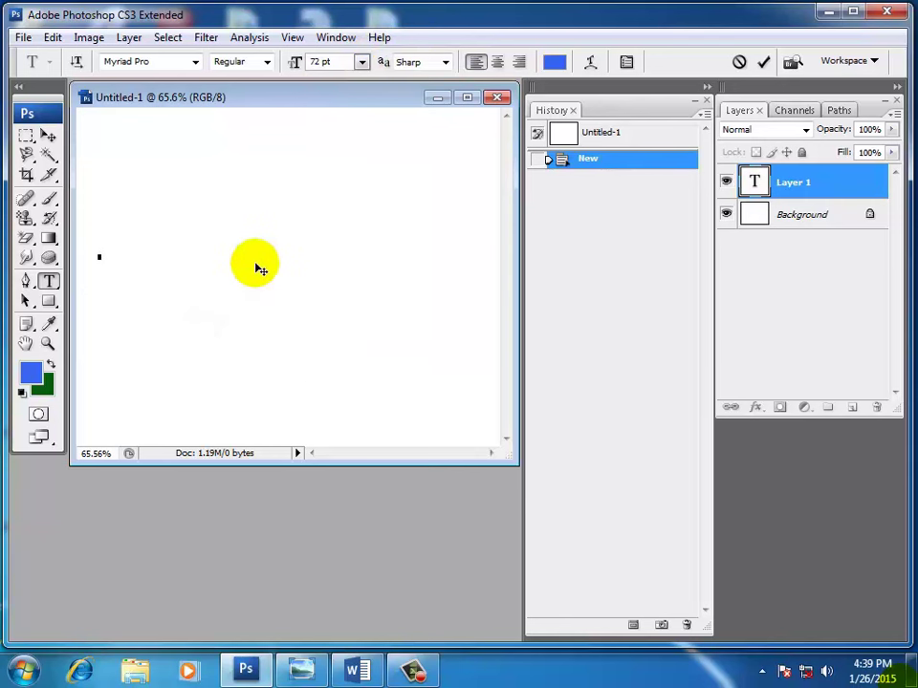
{"action": "type", "text": "PRA"}
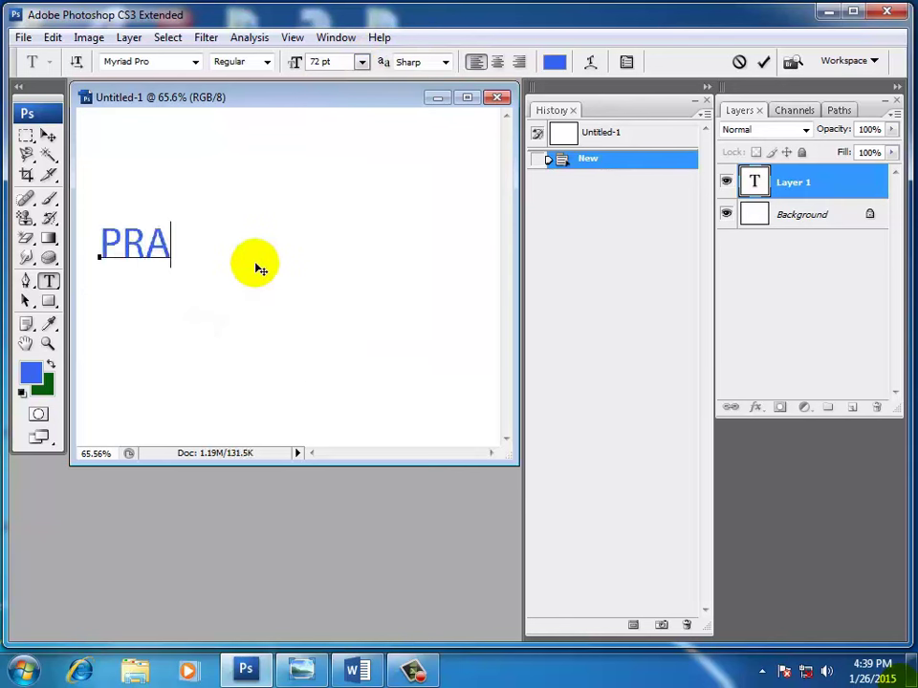
{"action": "type", "text": "SAD"}
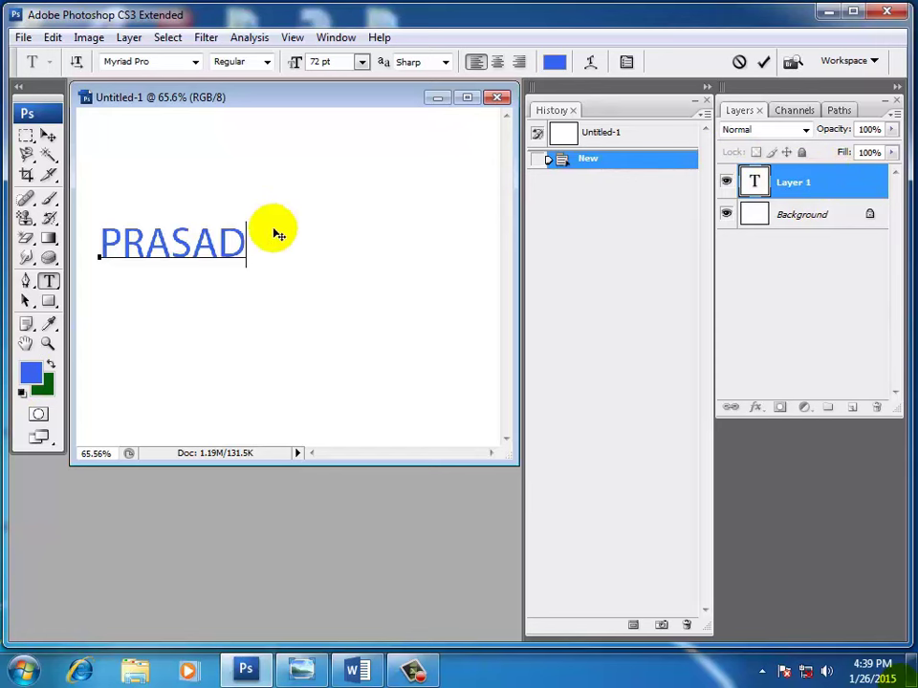
{"action": "left_click_drag", "start_coordinate": [248, 240], "coordinate": [103, 242]}
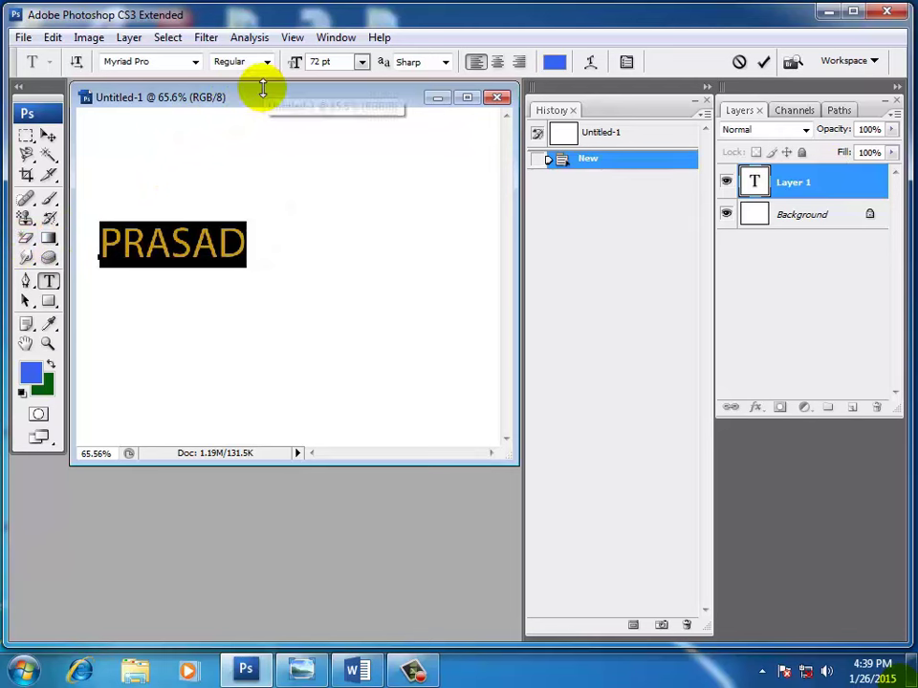
{"action": "left_click", "coordinate": [496, 62]}
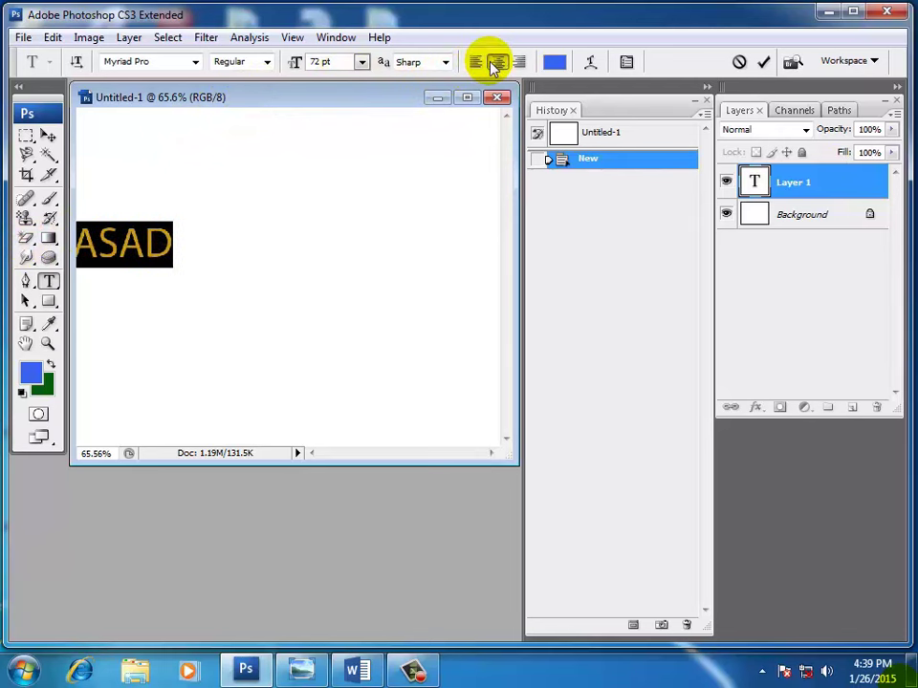
{"action": "left_click", "coordinate": [476, 62]}
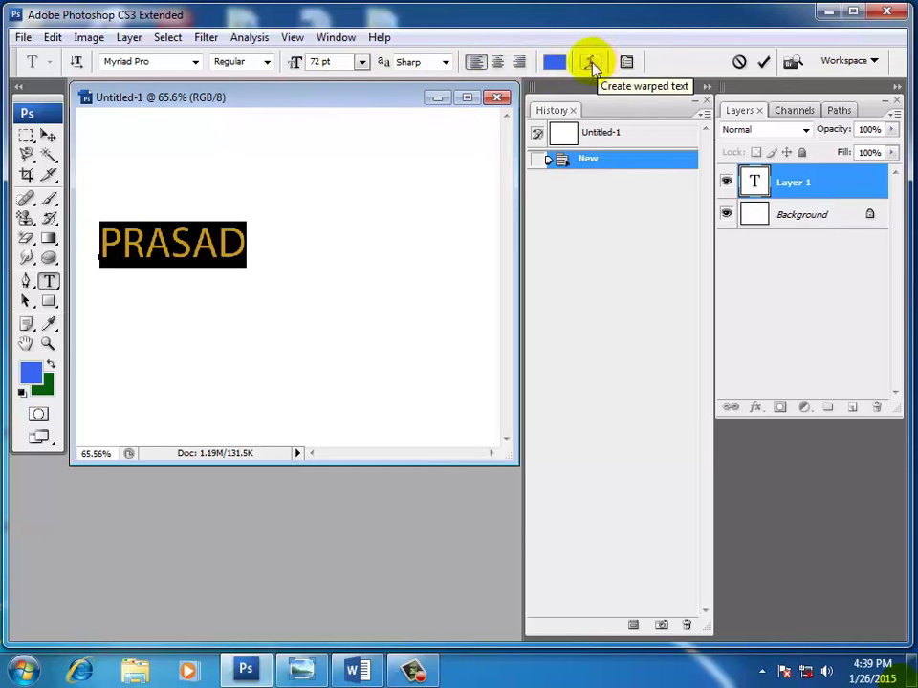
- Warp PRASAD with Flag style, Bend +54 and Vertical Distortion -14, then commit it
{"action": "left_click", "coordinate": [592, 63]}
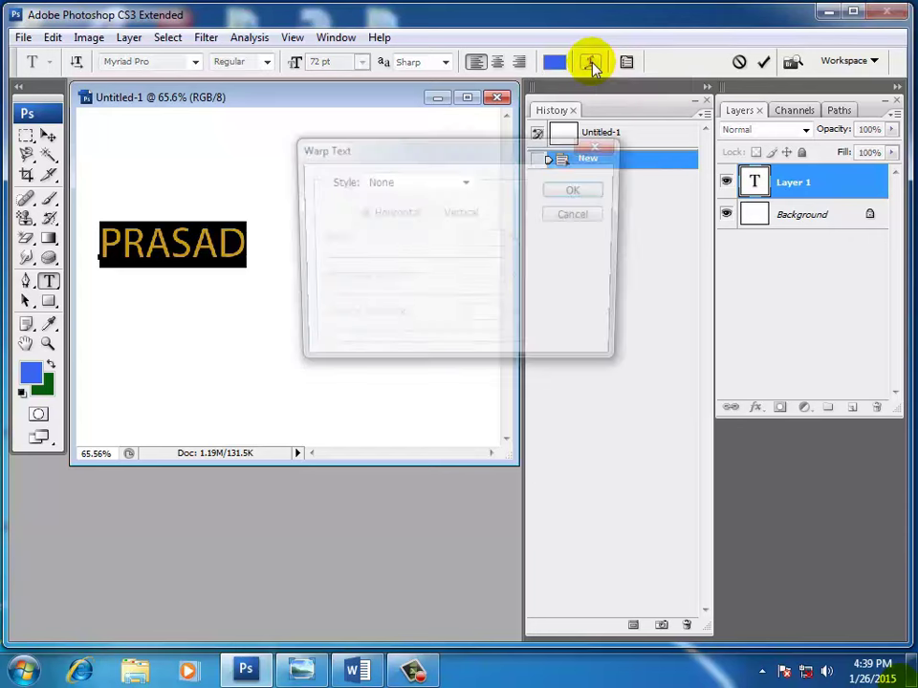
{"action": "left_click", "coordinate": [465, 184]}
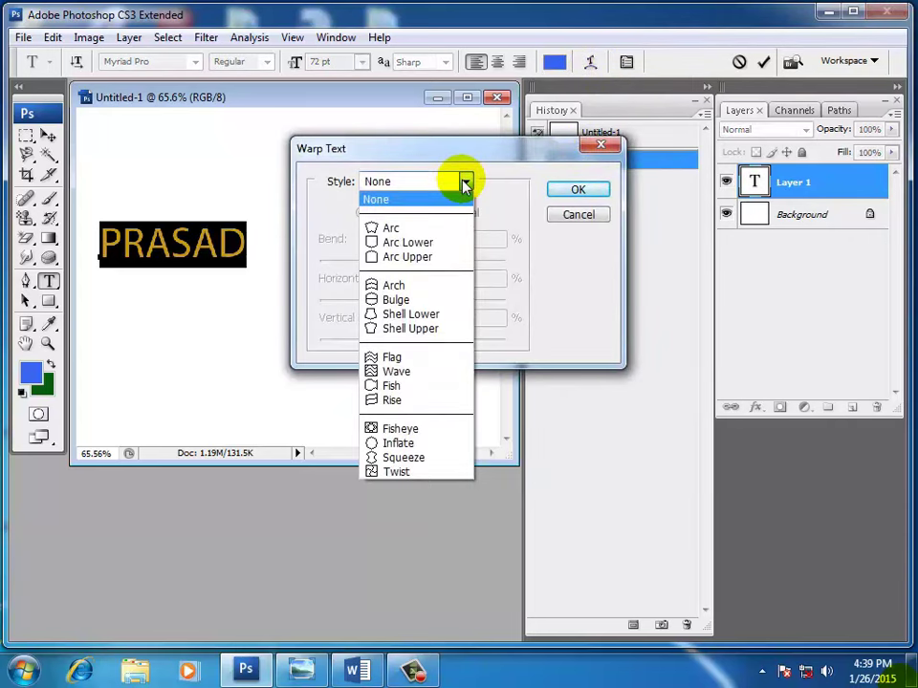
{"action": "left_click", "coordinate": [389, 358]}
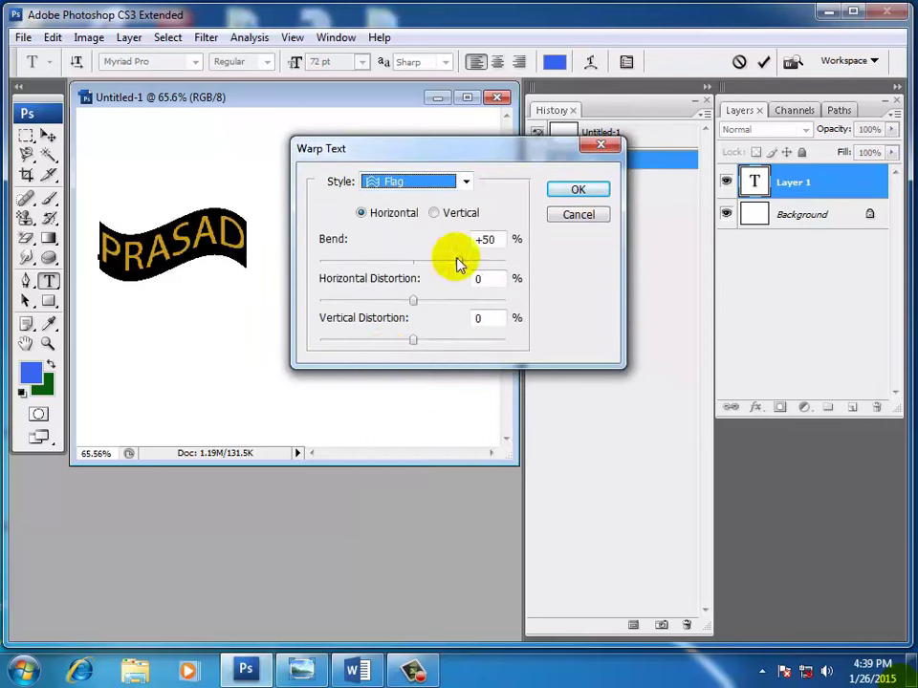
{"action": "left_click_drag", "start_coordinate": [457, 264], "coordinate": [463, 264]}
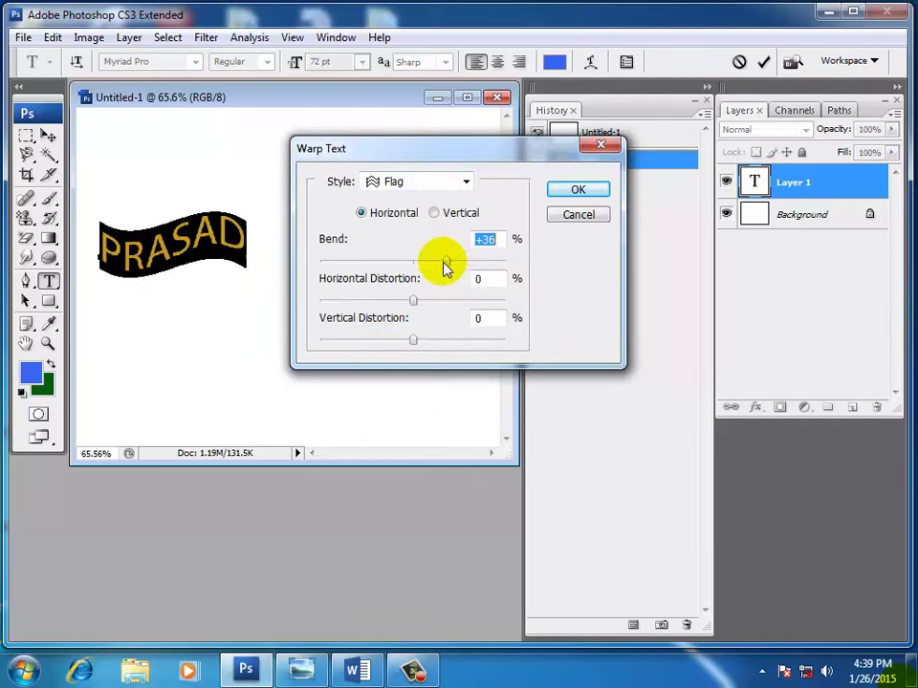
{"action": "left_click", "coordinate": [413, 301]}
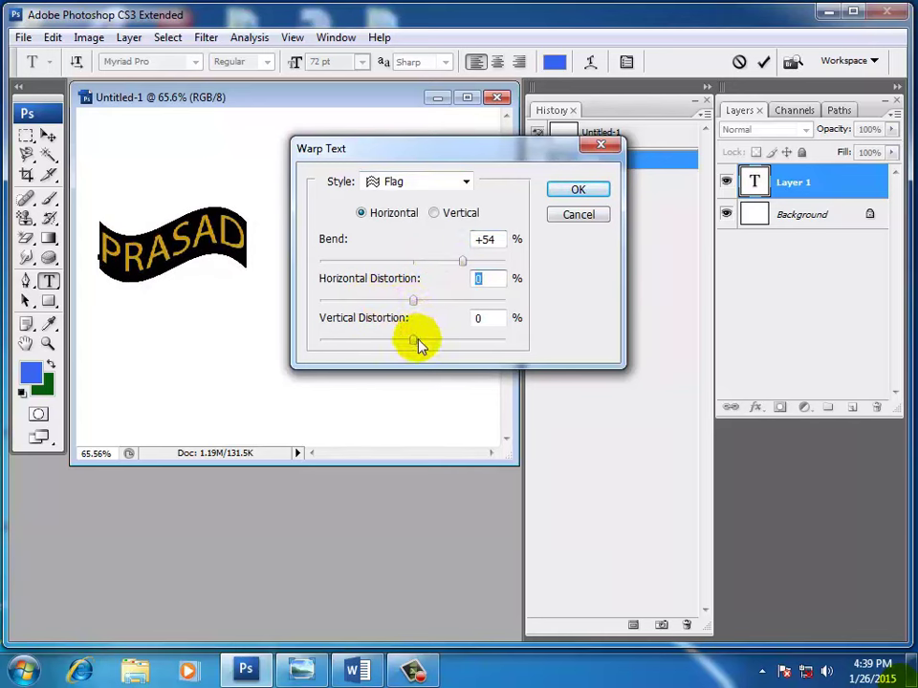
{"action": "left_click_drag", "start_coordinate": [418, 340], "coordinate": [400, 349]}
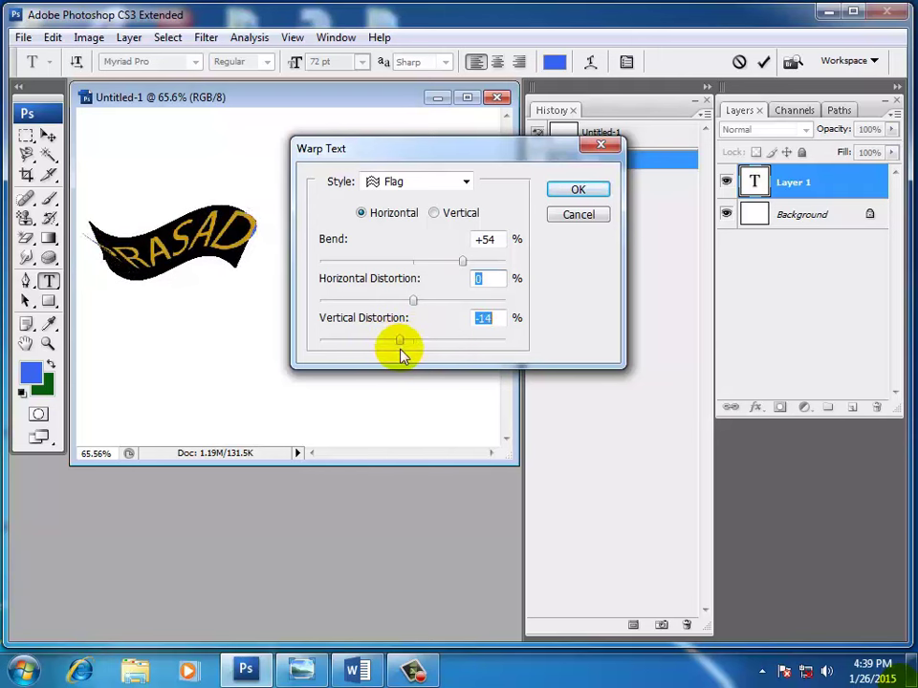
{"action": "left_click", "coordinate": [576, 190]}
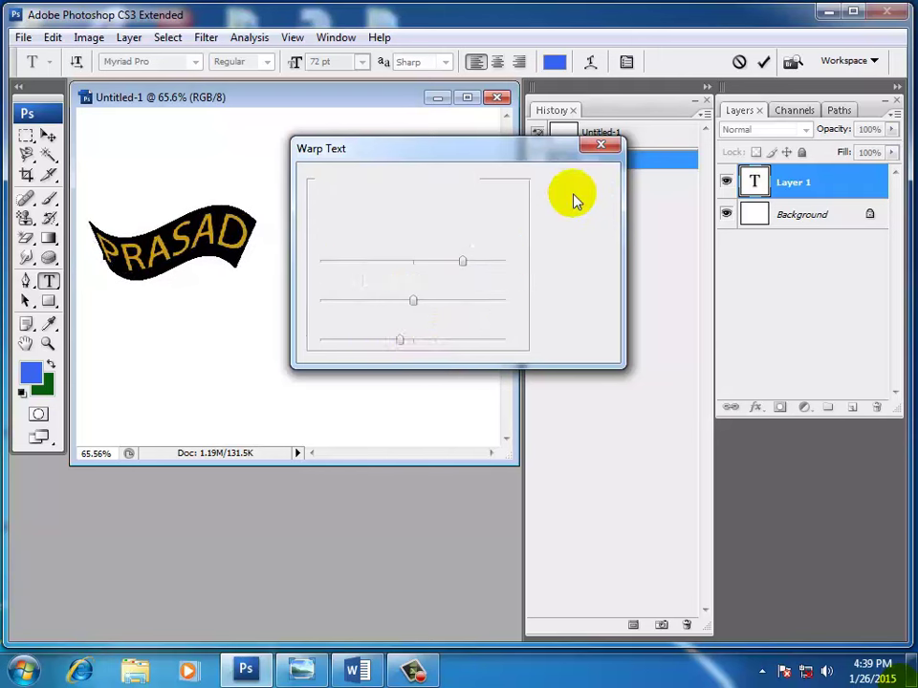
{"action": "left_click", "coordinate": [48, 137]}
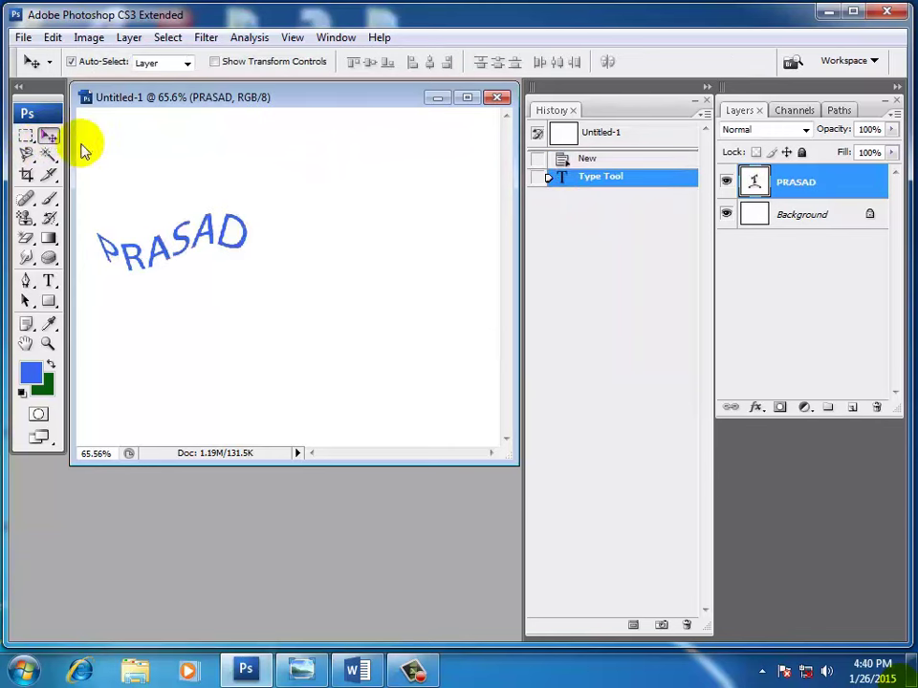
- Nudge the PRASAD text, then delete its layer so only Background remains
{"action": "left_click", "coordinate": [271, 213]}
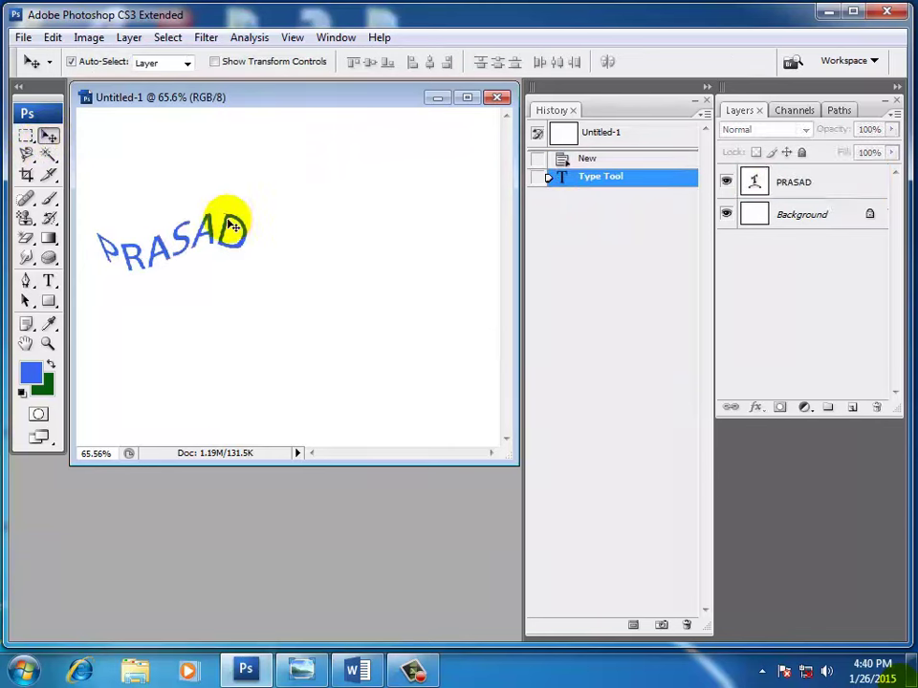
{"action": "mouse_move", "coordinate": [231, 227]}
{"action": "left_mouse_down"}
{"action": "mouse_move", "coordinate": [315, 262]}
{"action": "mouse_move", "coordinate": [311, 225]}
{"action": "mouse_move", "coordinate": [264, 212]}
{"action": "mouse_move", "coordinate": [253, 258]}
{"action": "mouse_move", "coordinate": [306, 252]}
{"action": "mouse_move", "coordinate": [310, 205]}
{"action": "mouse_move", "coordinate": [325, 204]}
{"action": "mouse_move", "coordinate": [276, 203]}
{"action": "mouse_move", "coordinate": [281, 158]}
{"action": "mouse_move", "coordinate": [283, 201]}
{"action": "left_mouse_up"}
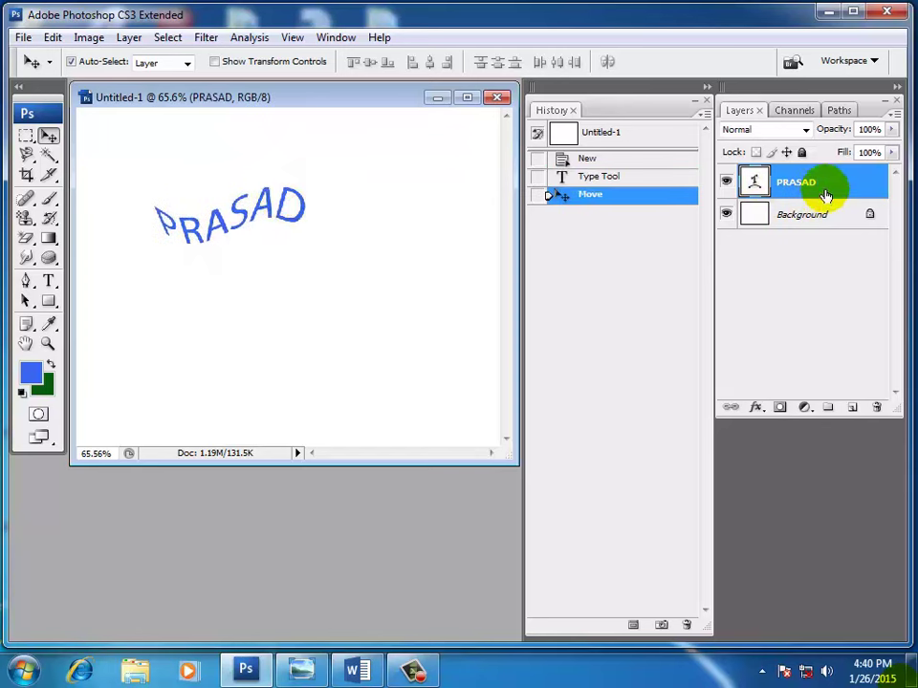
{"action": "mouse_move", "coordinate": [819, 180]}
{"action": "left_mouse_down"}
{"action": "mouse_move", "coordinate": [835, 214]}
{"action": "mouse_move", "coordinate": [836, 353]}
{"action": "mouse_move", "coordinate": [876, 405]}
{"action": "left_mouse_up"}
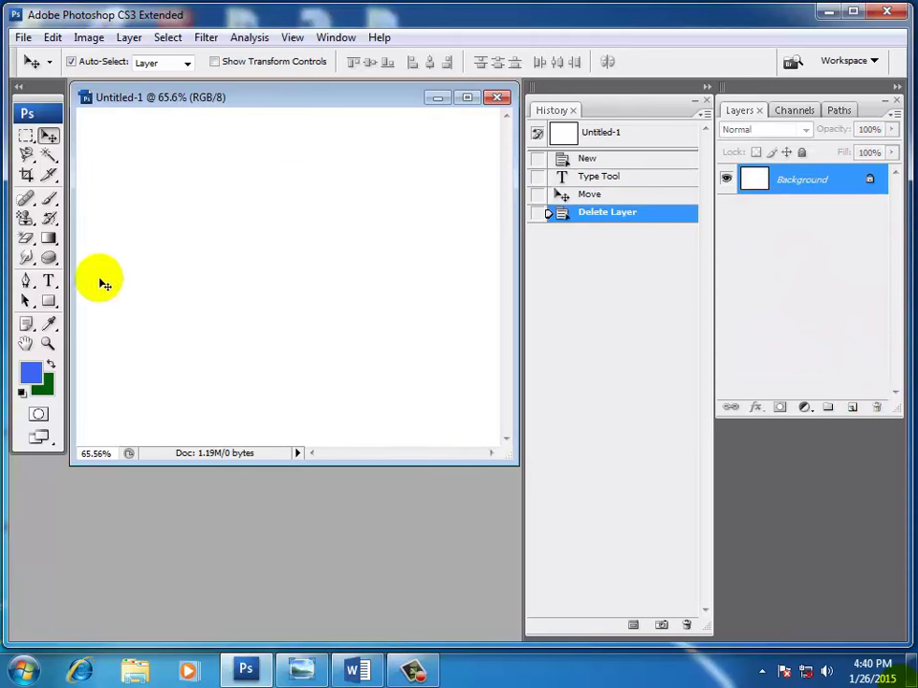
{"action": "mouse_move", "coordinate": [49, 280]}
{"action": "left_mouse_down"}
{"action": "mouse_move", "coordinate": [134, 298]}
{"action": "mouse_move", "coordinate": [123, 298]}
{"action": "left_mouse_up"}
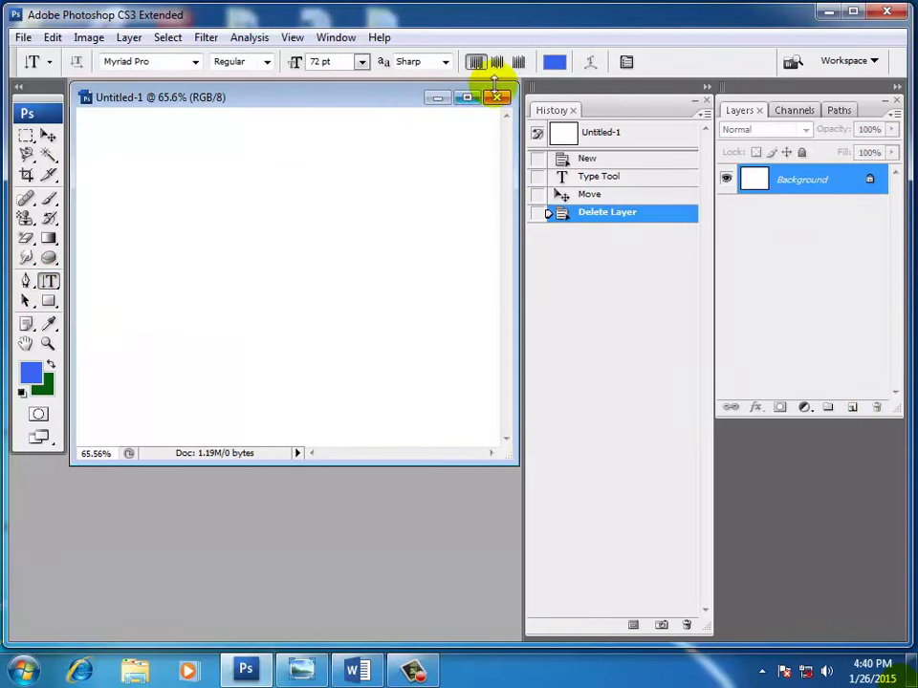
- Set the text colour to bright red and place vertical text PRA on the canvas
{"action": "left_click", "coordinate": [553, 60]}
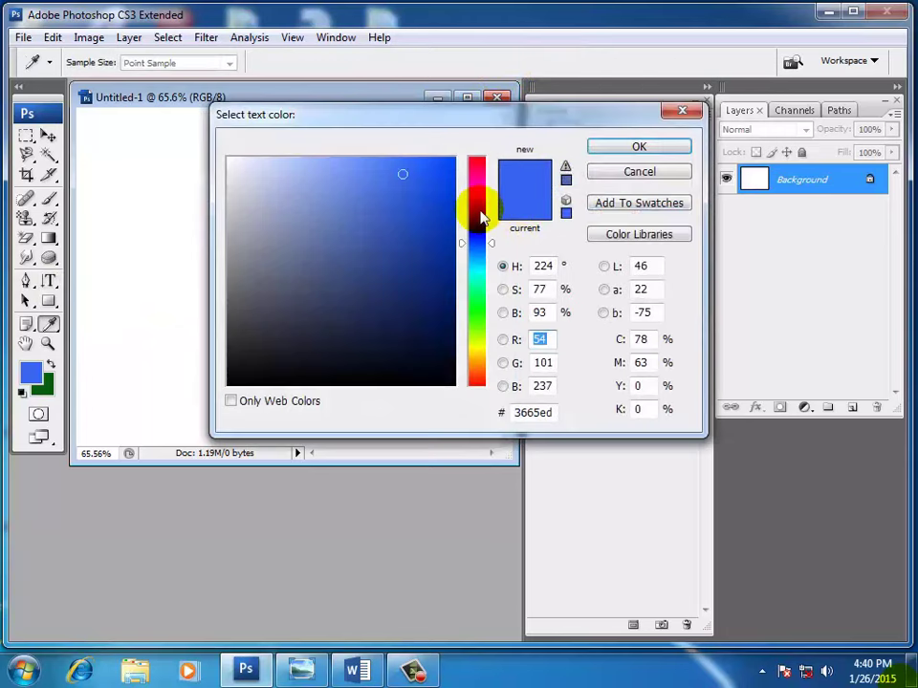
{"action": "left_click_drag", "start_coordinate": [478, 213], "coordinate": [474, 159]}
{"action": "left_click", "coordinate": [442, 163]}
{"action": "left_click", "coordinate": [612, 146]}
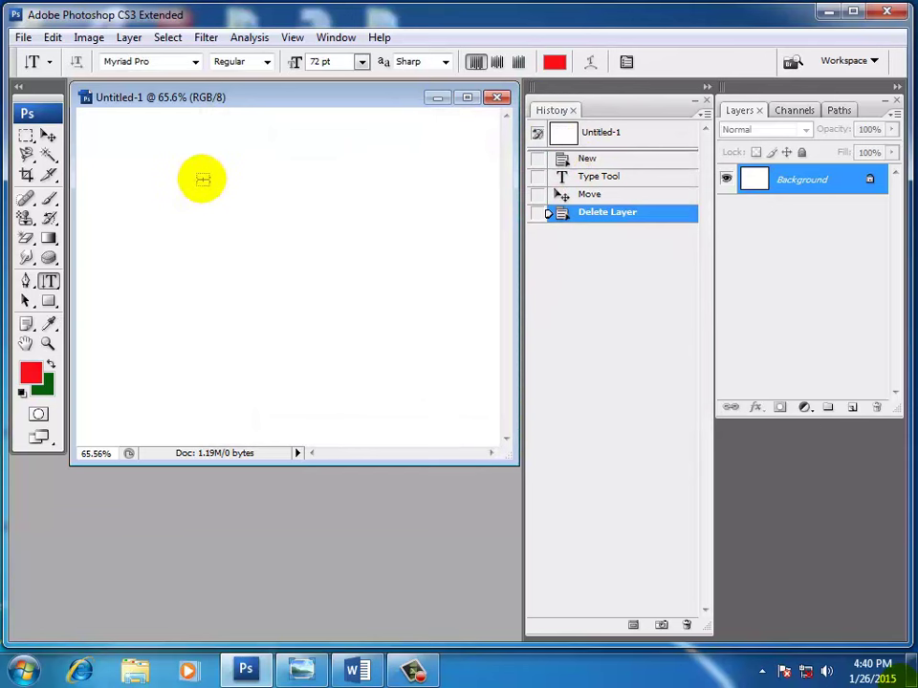
{"action": "left_click", "coordinate": [207, 172]}
{"action": "type", "text": "PRA"}
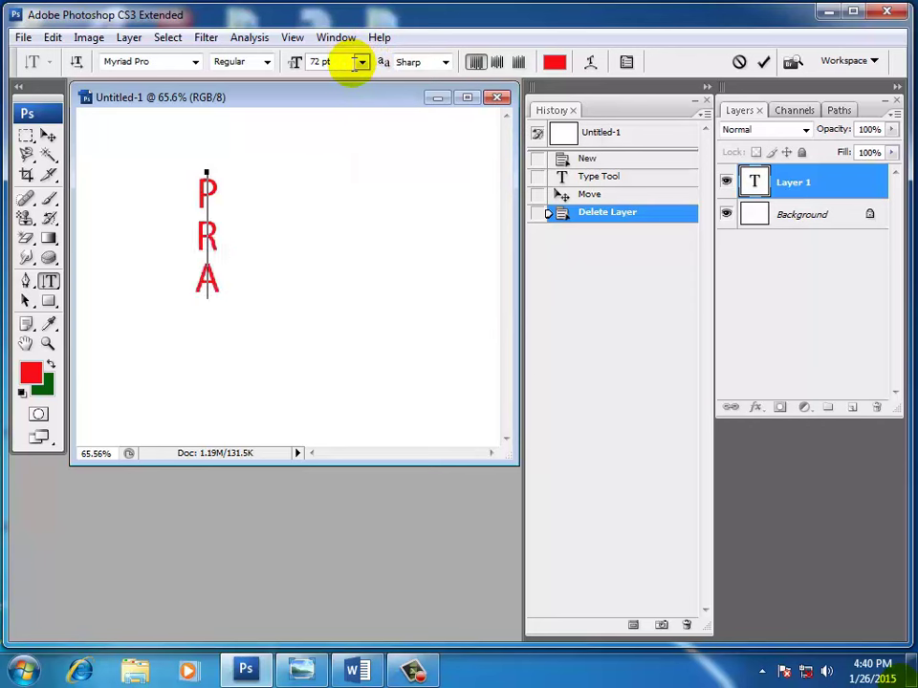
- Select PRA and preview a blue colour, cancelling without applying it
{"action": "left_click_drag", "start_coordinate": [206, 298], "coordinate": [223, 187]}
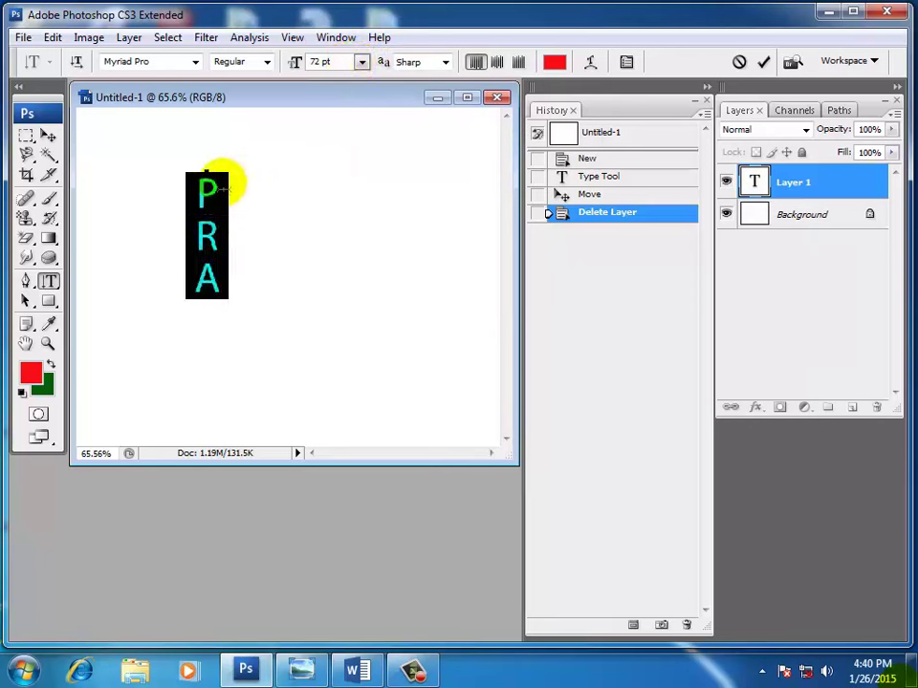
{"action": "left_click", "coordinate": [555, 61]}
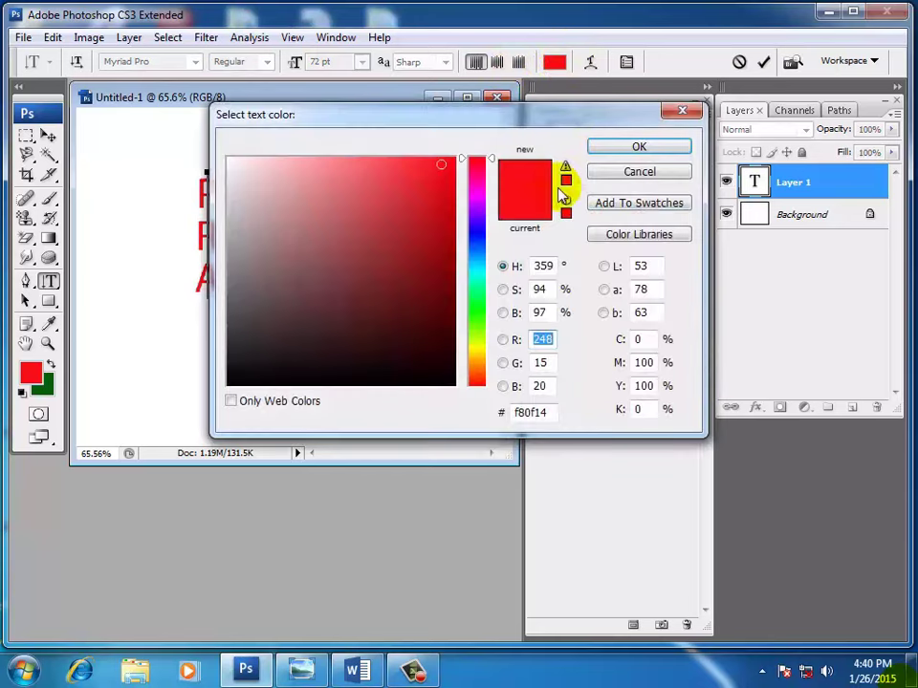
{"action": "left_click", "coordinate": [476, 244]}
{"action": "left_click", "coordinate": [410, 184]}
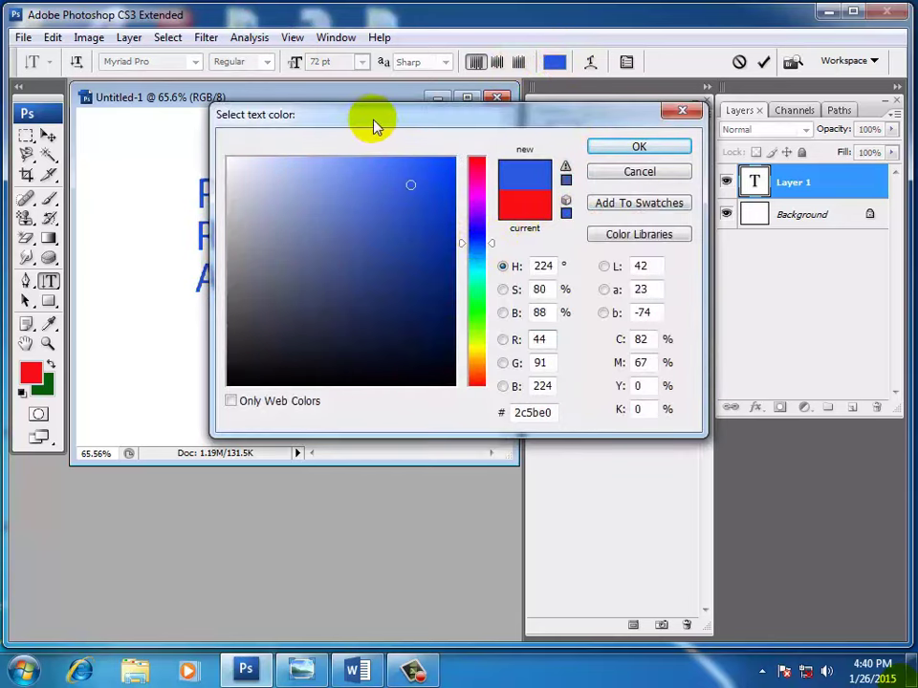
{"action": "left_click_drag", "start_coordinate": [375, 127], "coordinate": [451, 118]}
{"action": "left_click", "coordinate": [755, 106]}
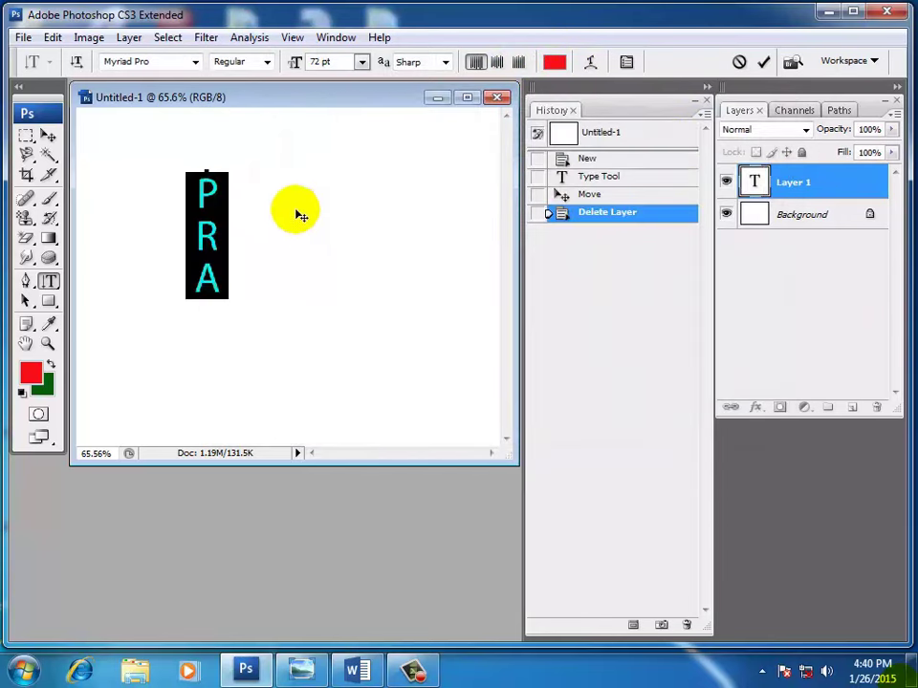
{"action": "left_click", "coordinate": [210, 186]}
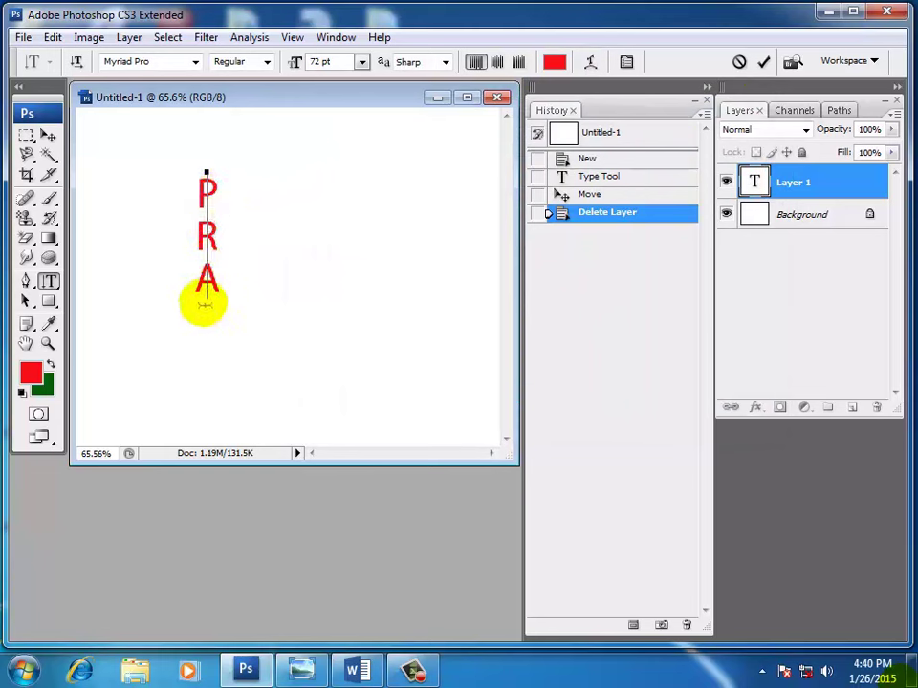
- Reselect the PRA letters and recolour them magenta (f80fb9)
{"action": "left_click", "coordinate": [48, 282]}
{"action": "left_click", "coordinate": [130, 298]}
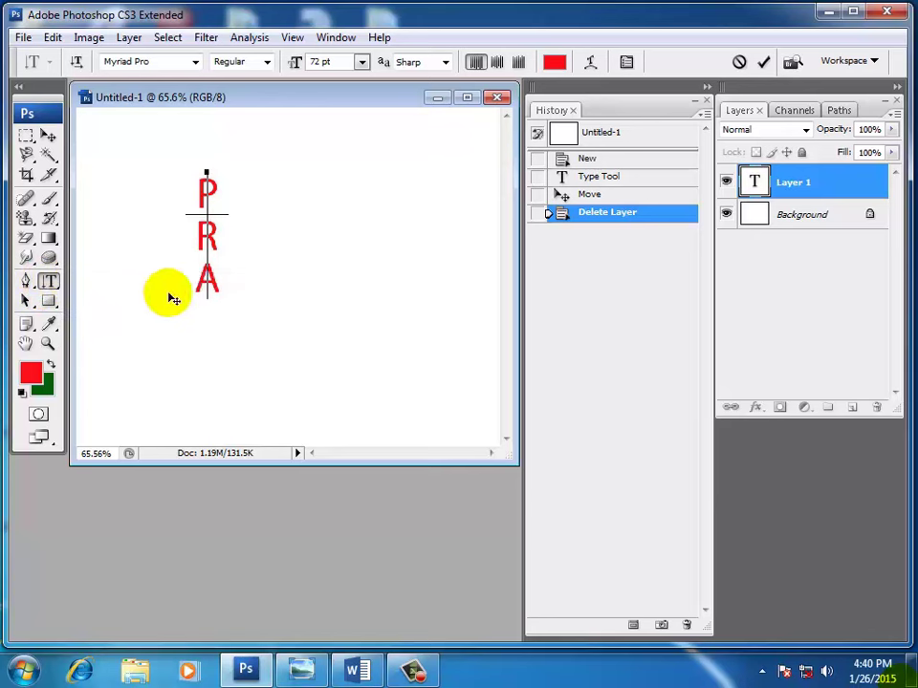
{"action": "left_click_drag", "start_coordinate": [207, 287], "coordinate": [212, 181]}
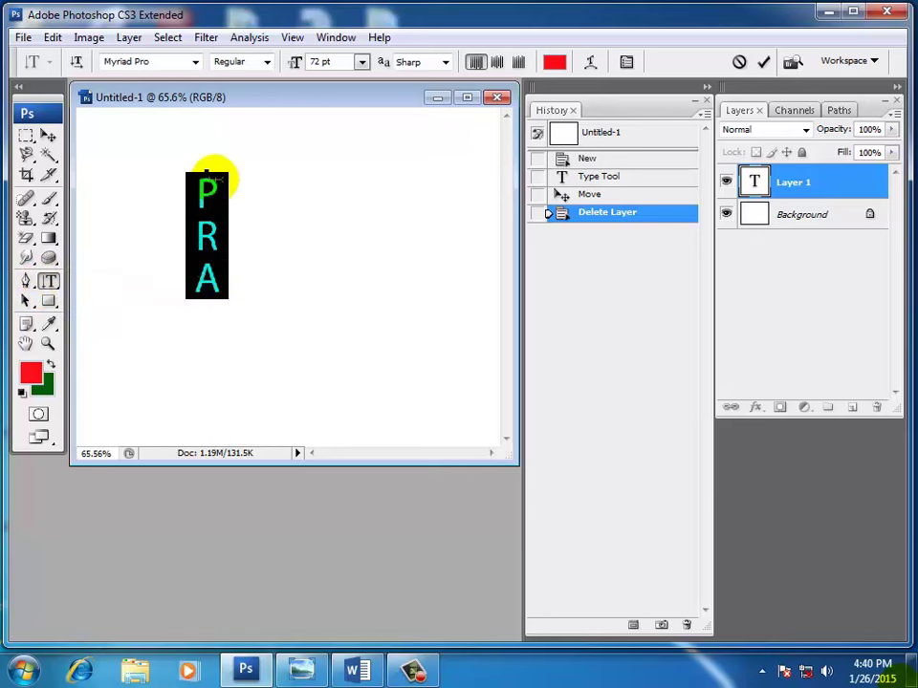
{"action": "left_click", "coordinate": [555, 61]}
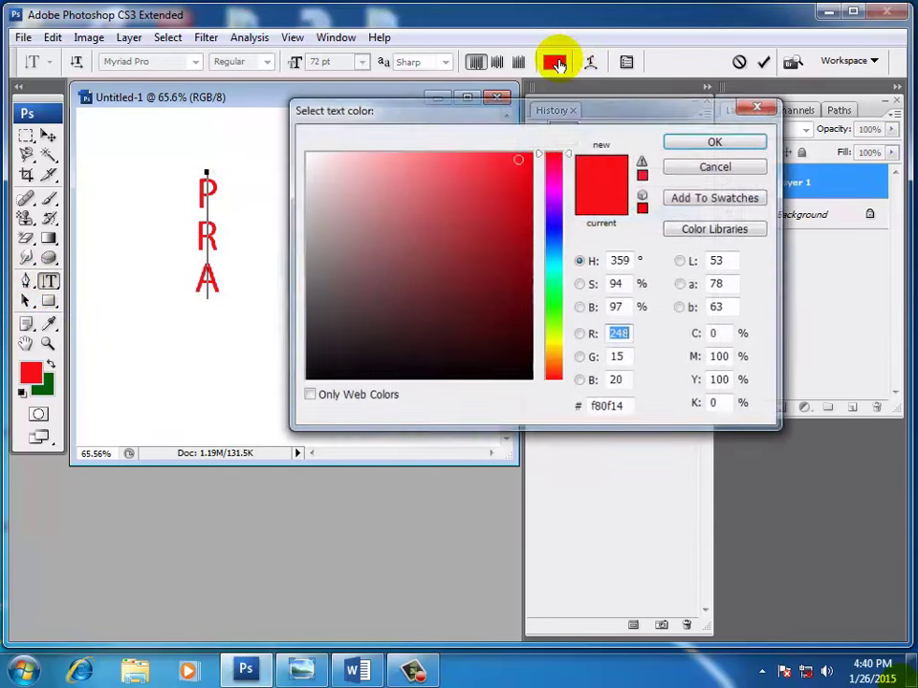
{"action": "left_click_drag", "start_coordinate": [554, 164], "coordinate": [542, 192]}
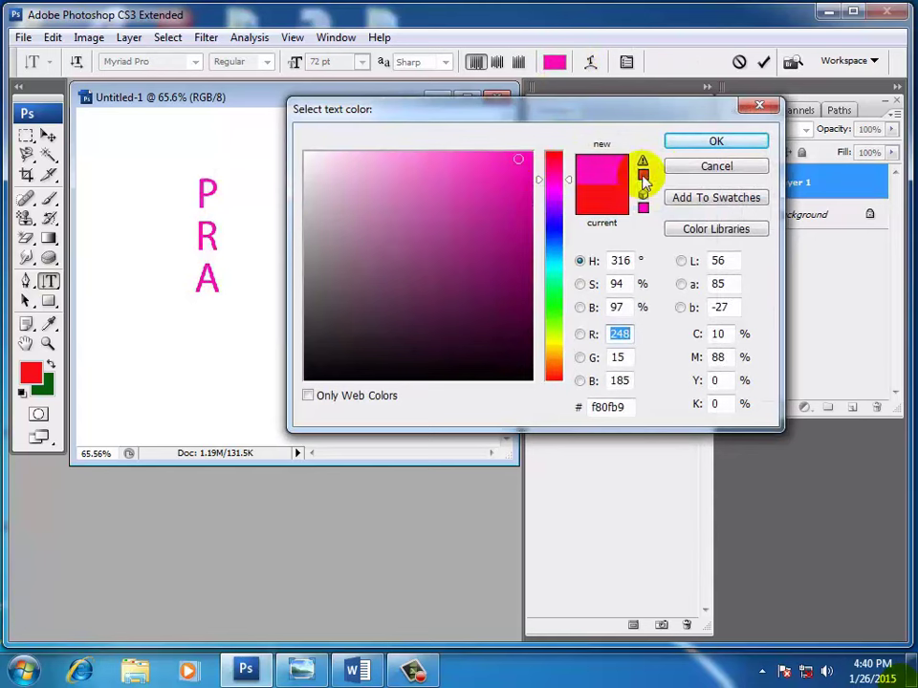
{"action": "left_click", "coordinate": [701, 141]}
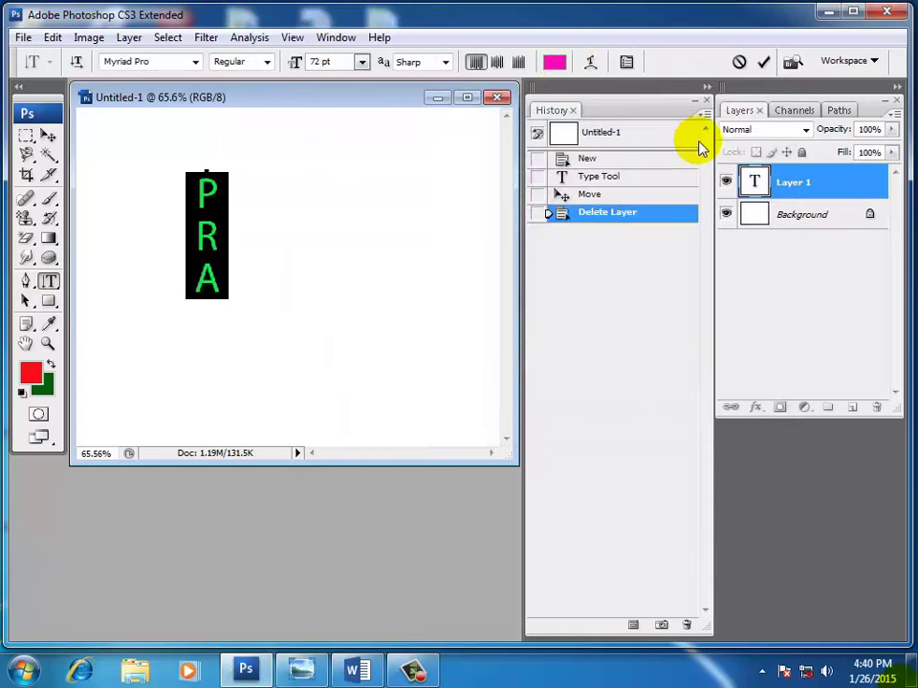
{"action": "left_click", "coordinate": [590, 62]}
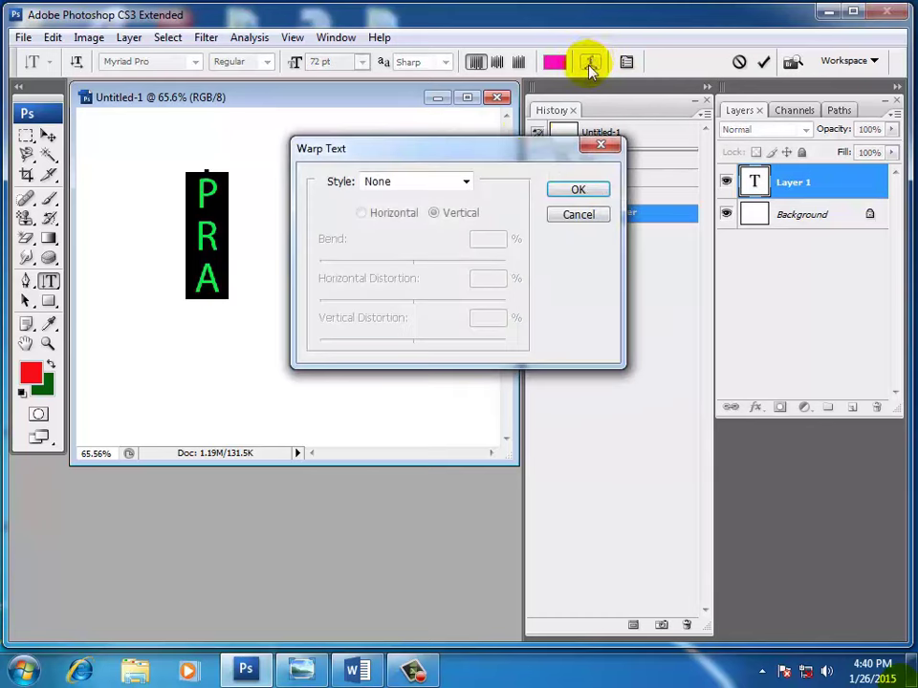
{"action": "left_click", "coordinate": [465, 181]}
{"action": "left_click", "coordinate": [426, 256]}
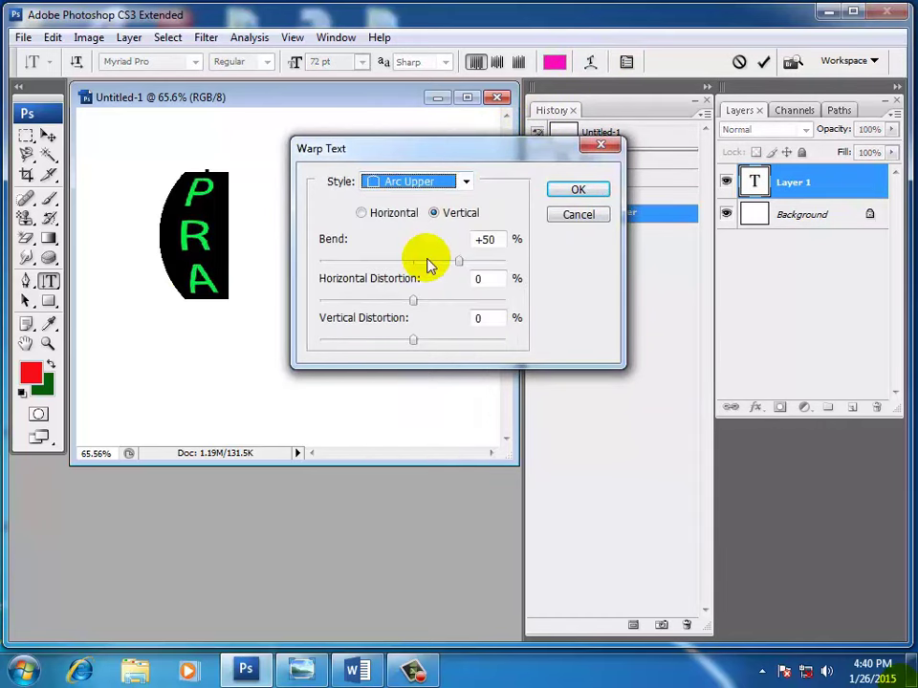
{"action": "left_click", "coordinate": [600, 145]}
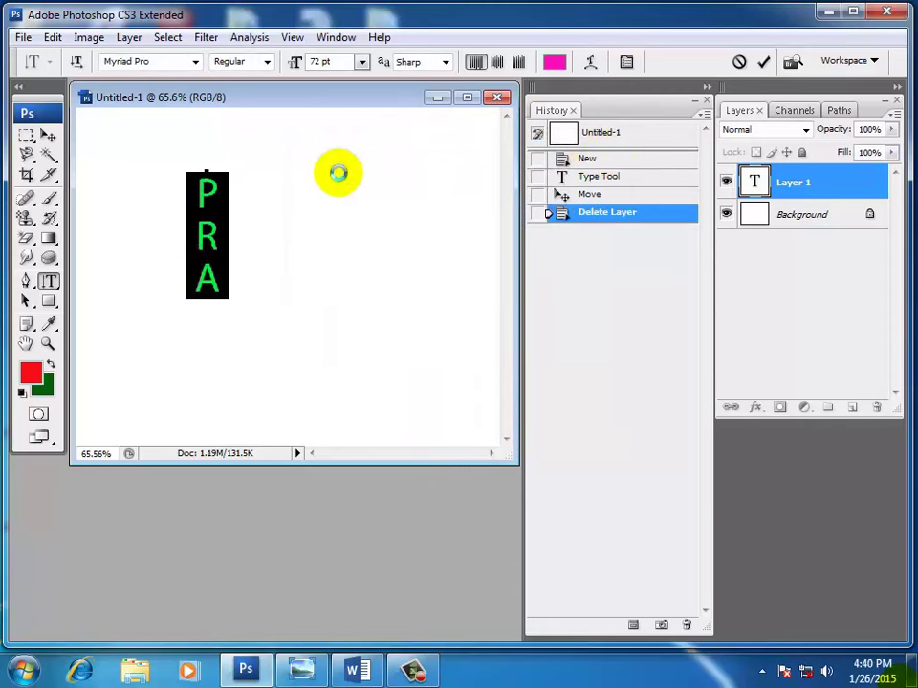
- Commit the magenta PRA text and drag its layer to the trash
{"action": "left_click", "coordinate": [48, 138]}
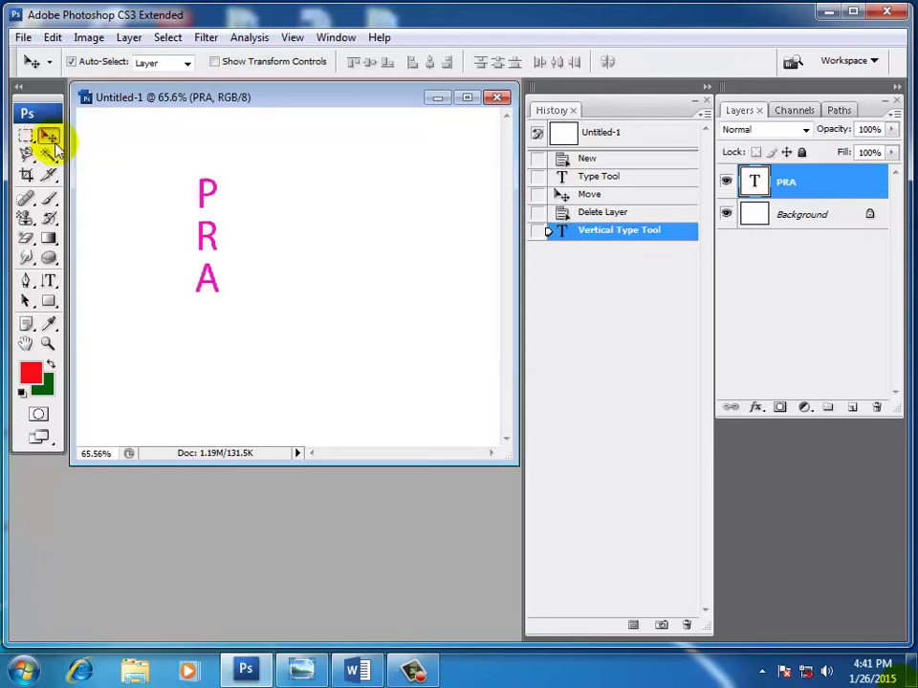
{"action": "mouse_move", "coordinate": [831, 180]}
{"action": "left_mouse_down"}
{"action": "mouse_move", "coordinate": [895, 399]}
{"action": "mouse_move", "coordinate": [876, 405]}
{"action": "left_mouse_up"}
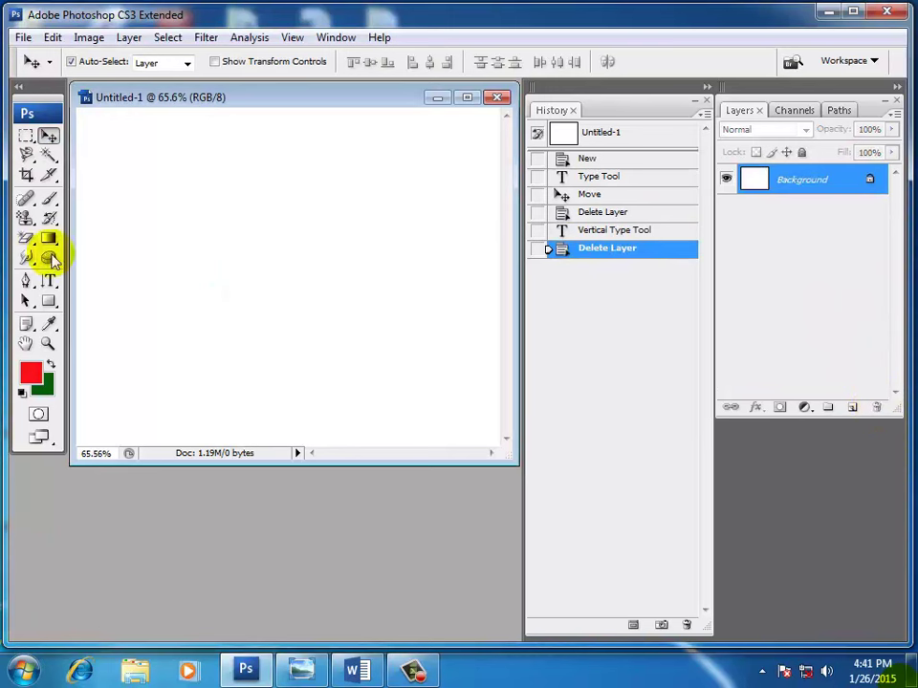
{"action": "left_click_drag", "start_coordinate": [46, 283], "coordinate": [104, 318]}
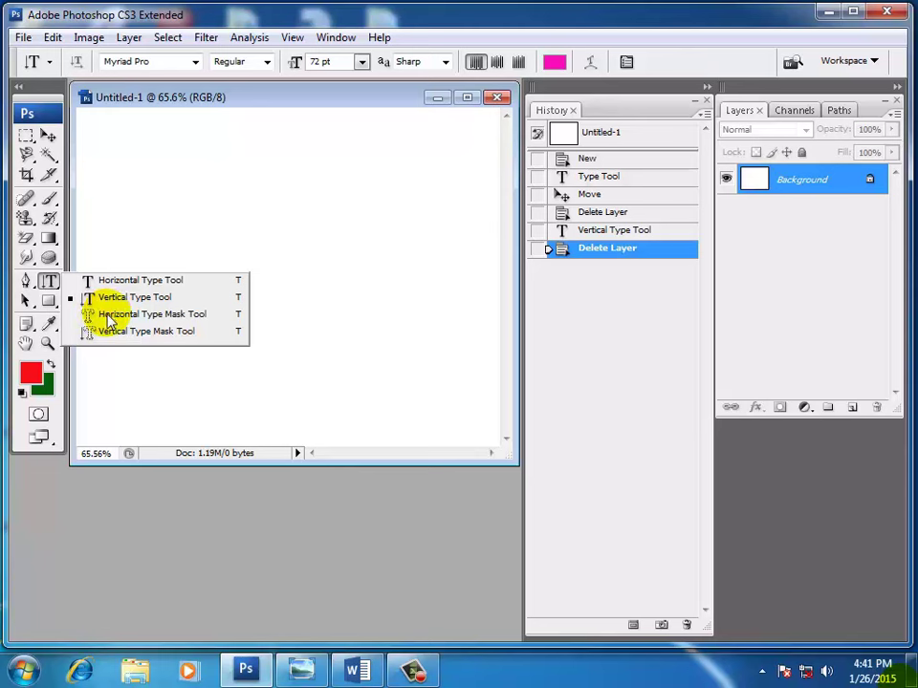
- Type PRASAD with the Horizontal Type Mask Tool at the canvas's left side
{"action": "left_click", "coordinate": [107, 315]}
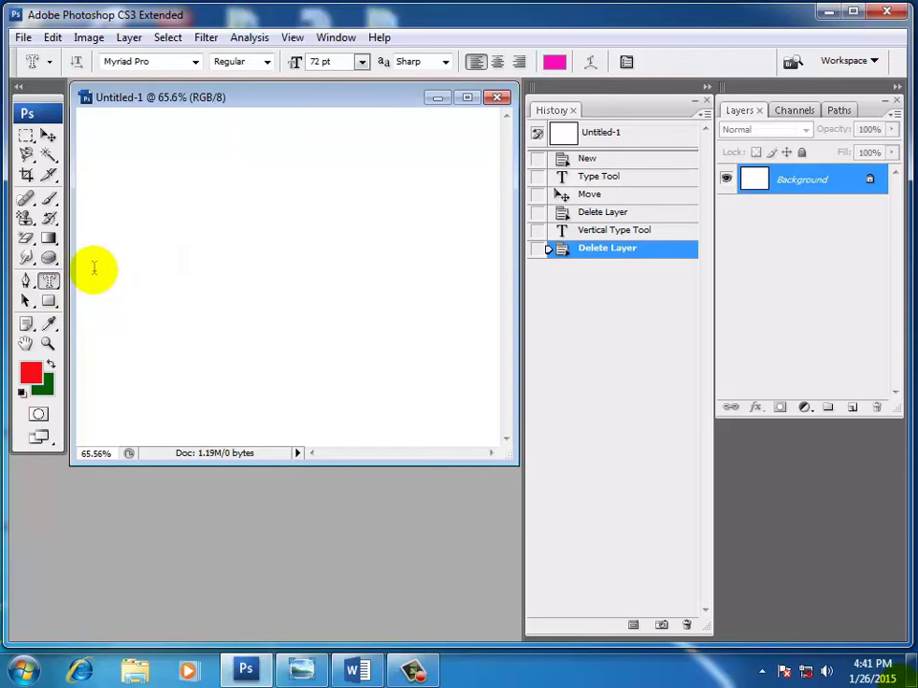
{"action": "left_click", "coordinate": [93, 269]}
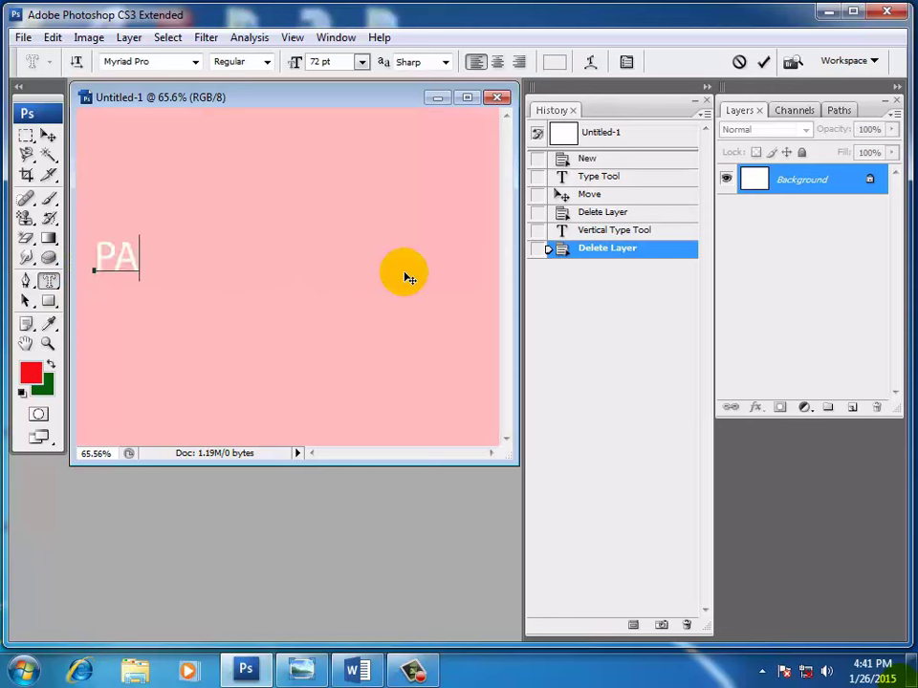
{"action": "type", "text": "RASAD"}
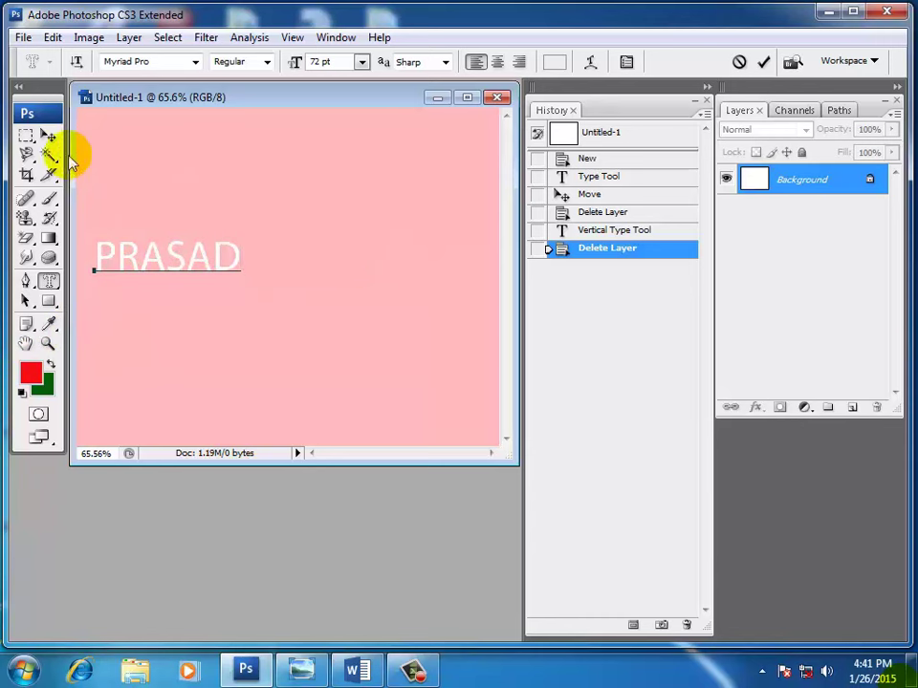
- Commit the PRASAD type mask as a selection and drag a linear gradient across it
{"action": "left_click", "coordinate": [48, 136]}
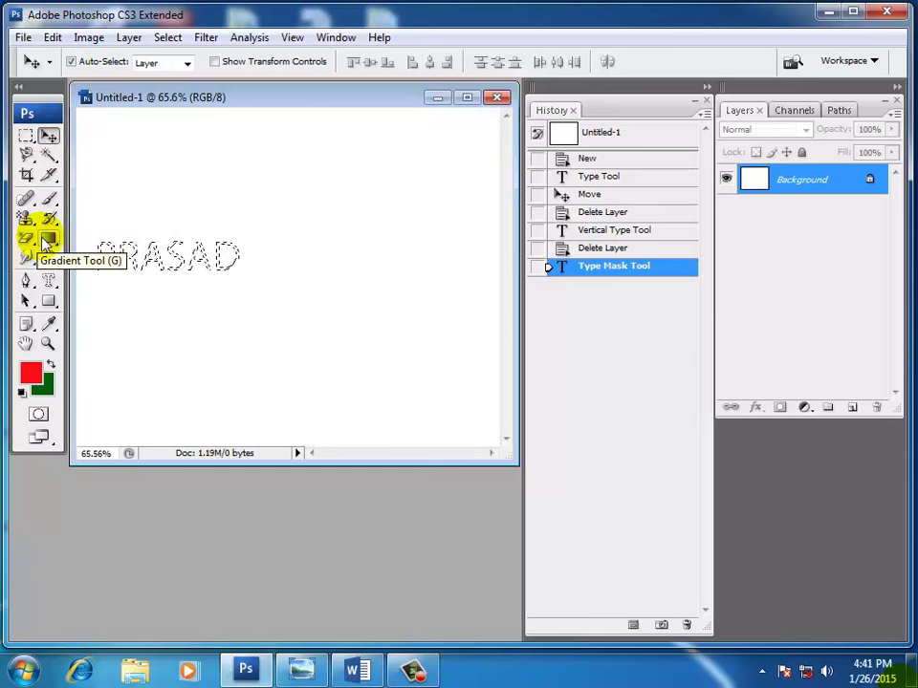
{"action": "left_click", "coordinate": [47, 239]}
{"action": "left_click", "coordinate": [99, 236]}
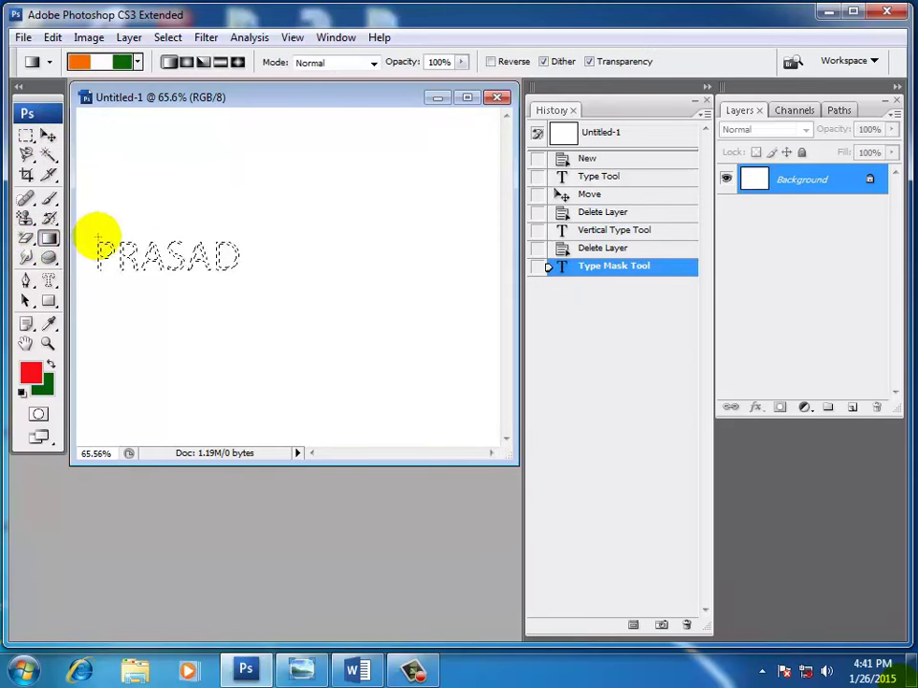
{"action": "left_click_drag", "start_coordinate": [88, 233], "coordinate": [261, 275]}
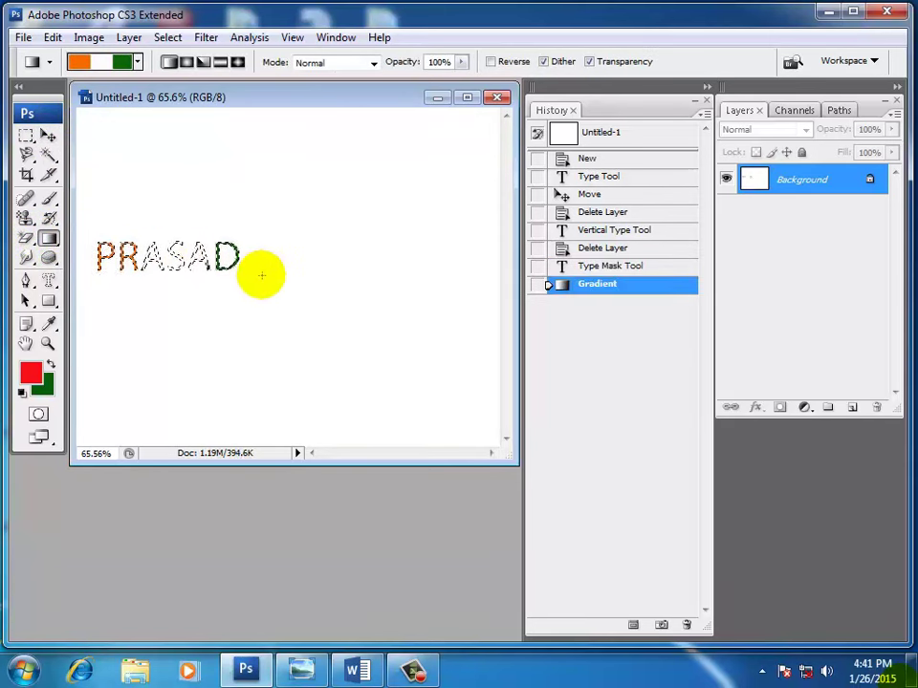
- Refill the PRASAD selection with the rainbow Spectrum gradient preset
{"action": "left_click", "coordinate": [139, 63]}
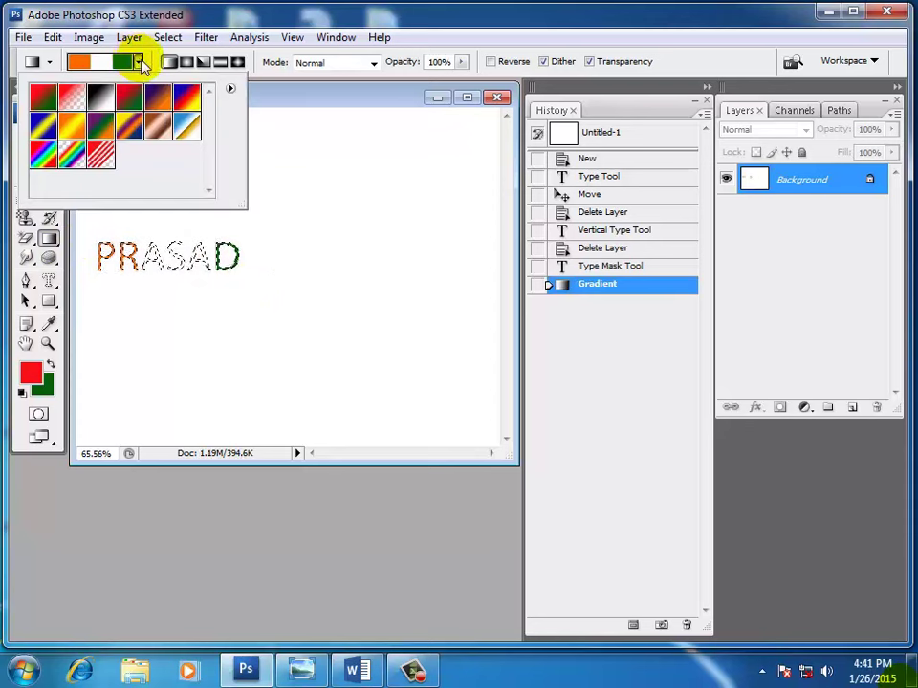
{"action": "left_click", "coordinate": [43, 153]}
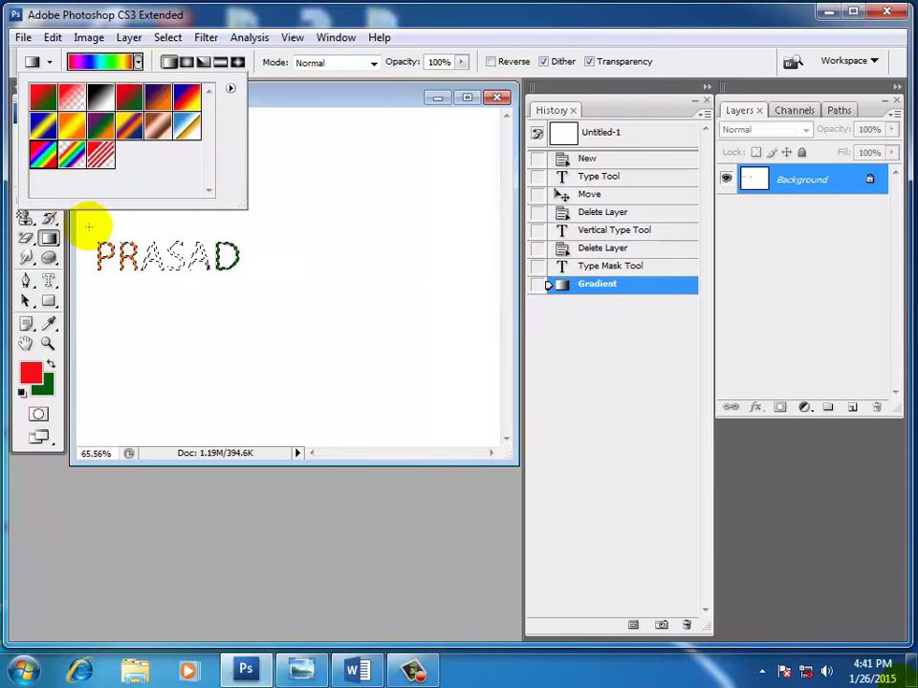
{"action": "left_click_drag", "start_coordinate": [88, 226], "coordinate": [283, 298]}
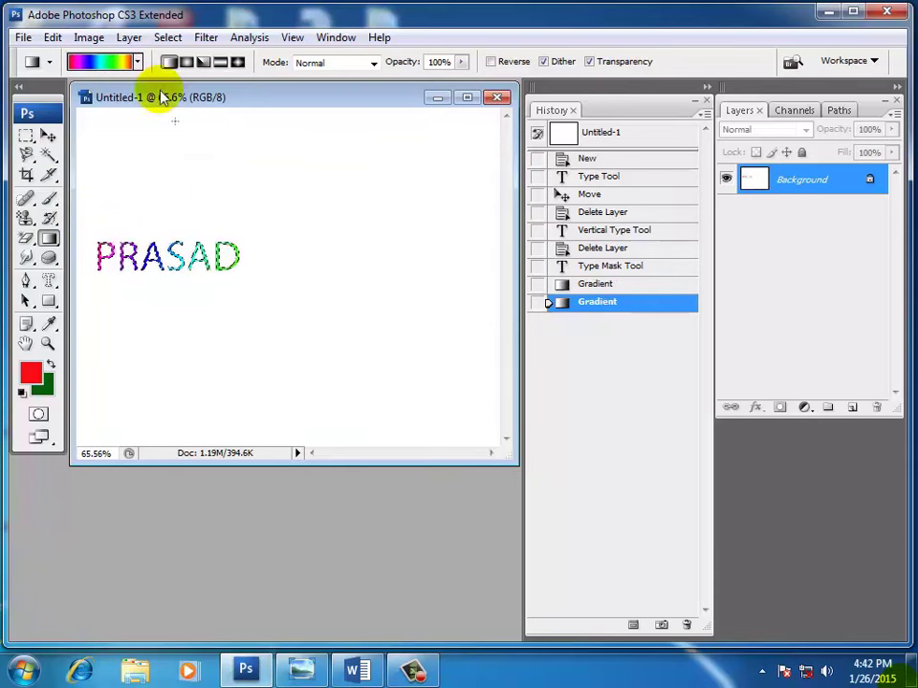
- Deselect PRASAD, dismiss the locked-layer error, and revert to the Untitled-1 opening snapshot
{"action": "left_click", "coordinate": [167, 38]}
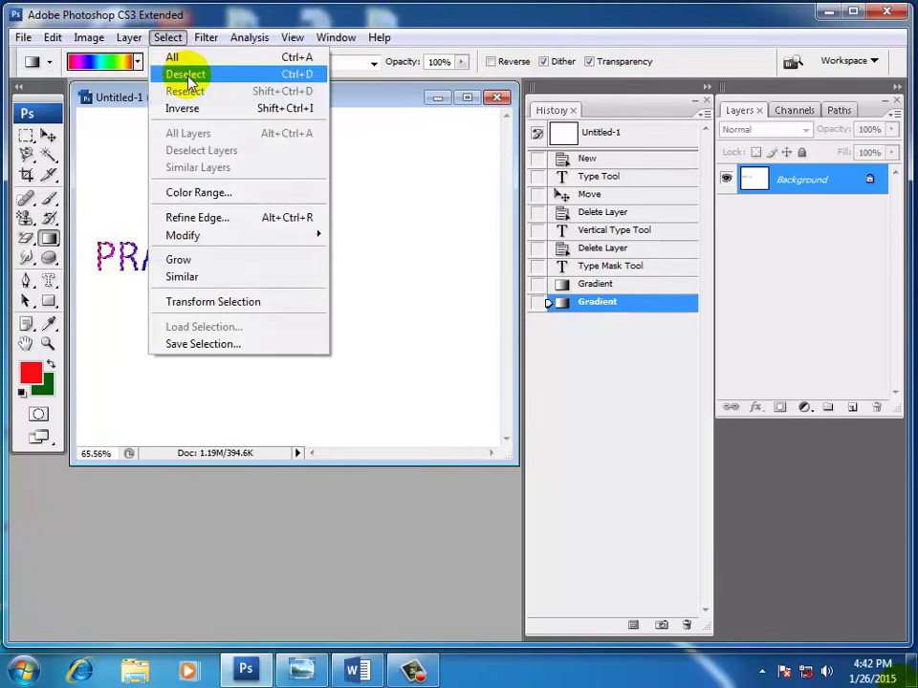
{"action": "left_click", "coordinate": [186, 74]}
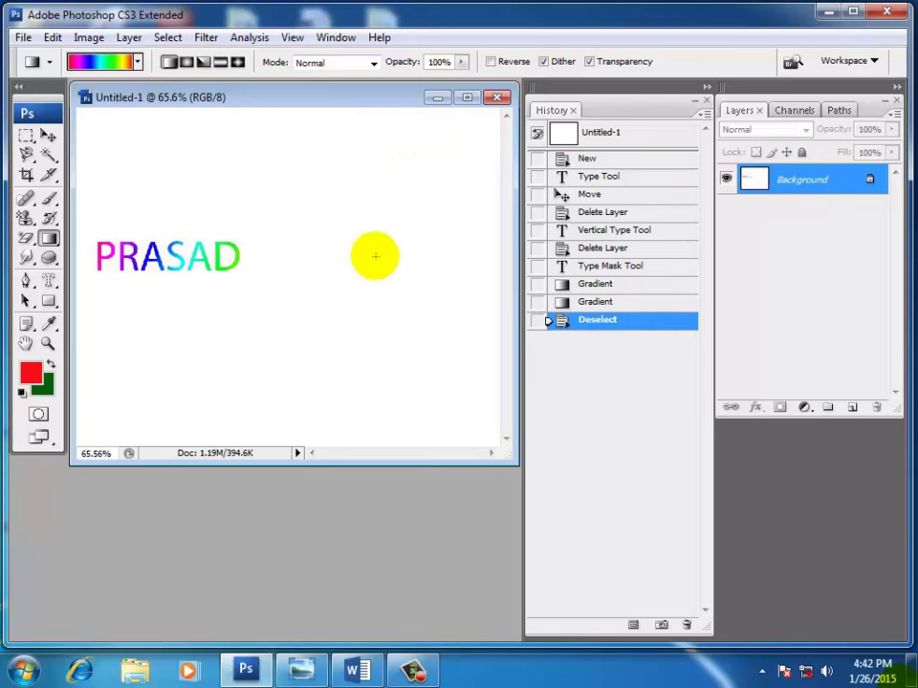
{"action": "left_click", "coordinate": [49, 138]}
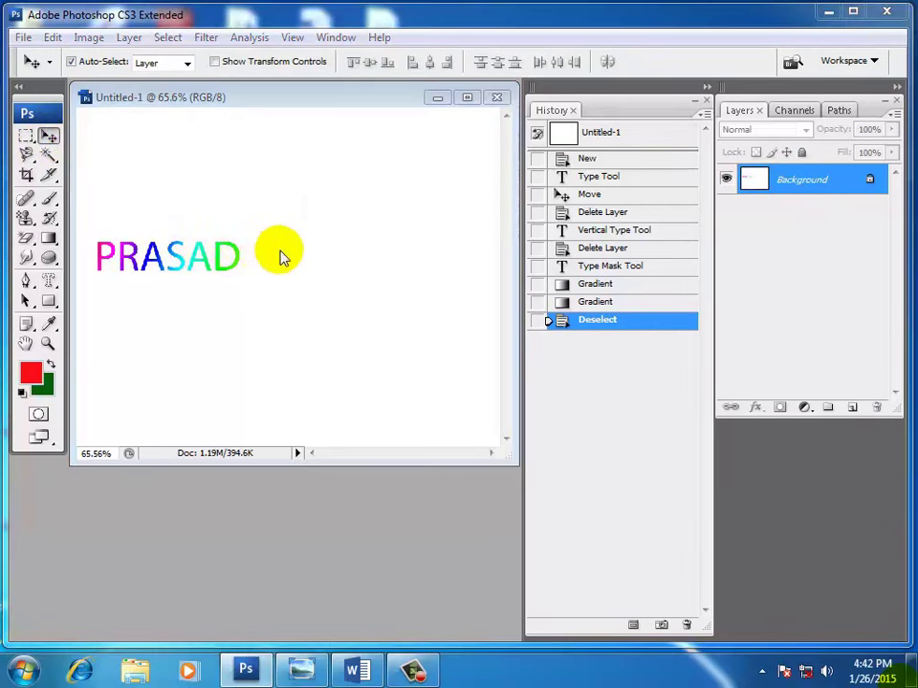
{"action": "left_click", "coordinate": [283, 255]}
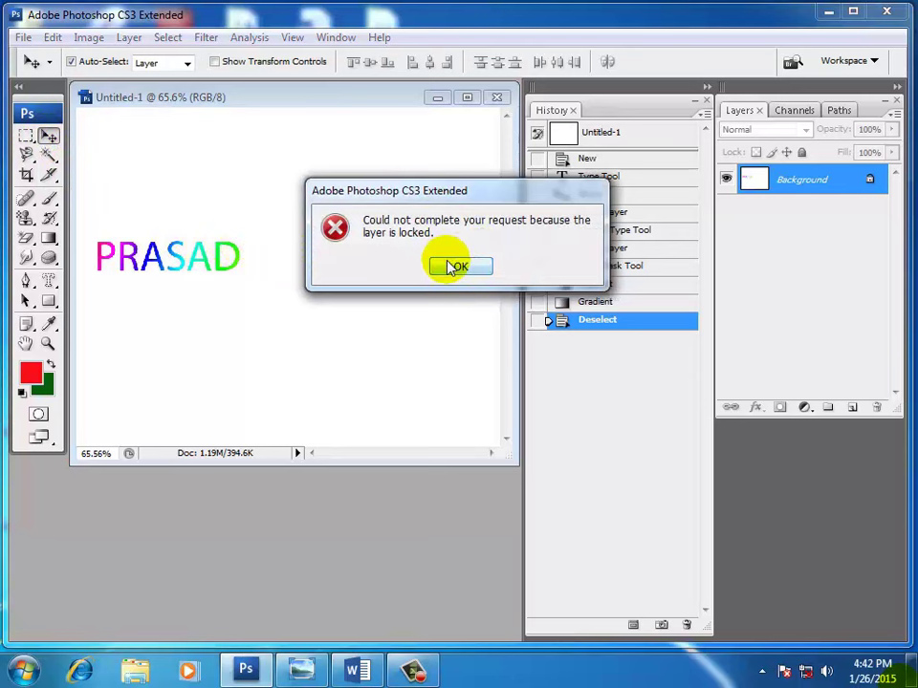
{"action": "left_click", "coordinate": [455, 266]}
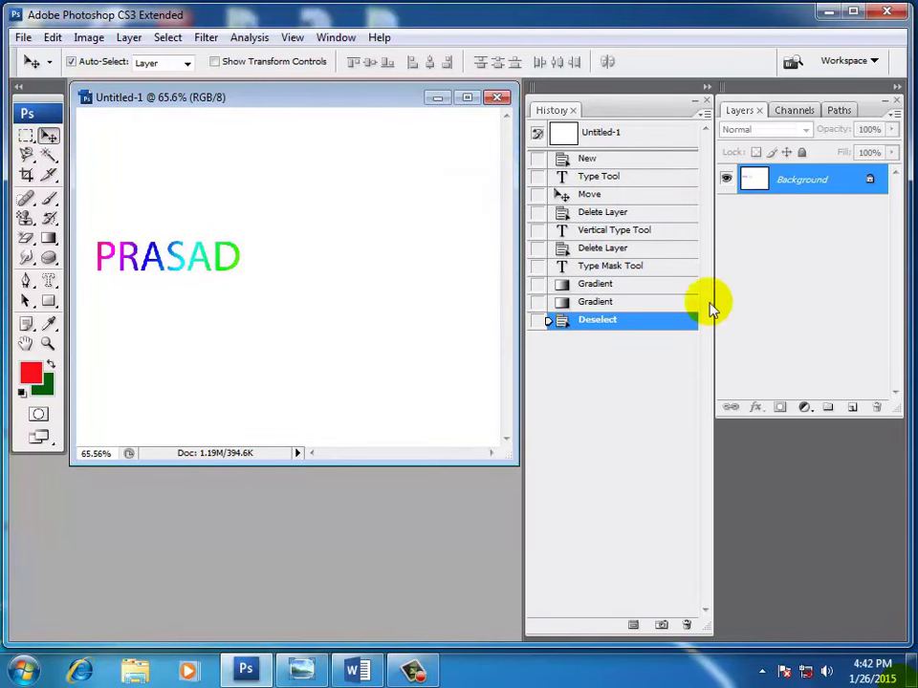
{"action": "left_click", "coordinate": [606, 140]}
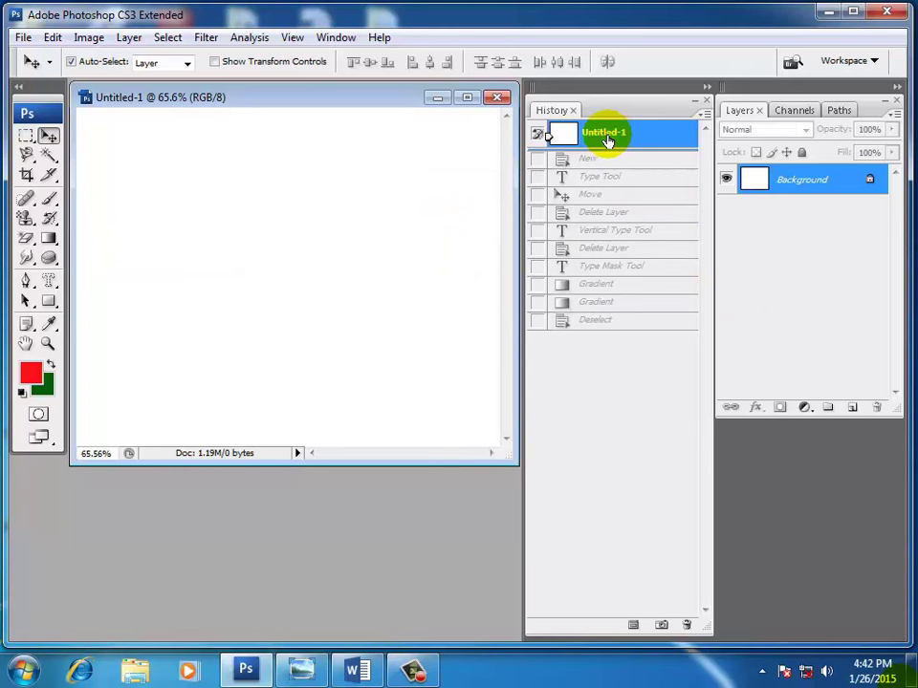
- Create an empty Layer 1 above the Background from the Layers panel
{"action": "left_click", "coordinate": [48, 281]}
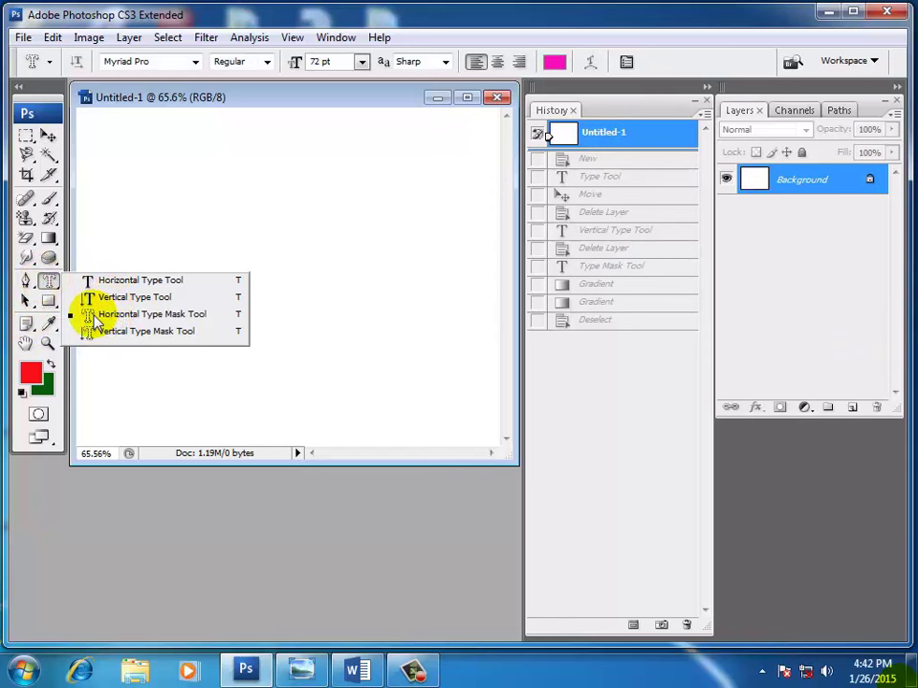
{"action": "left_click", "coordinate": [746, 286]}
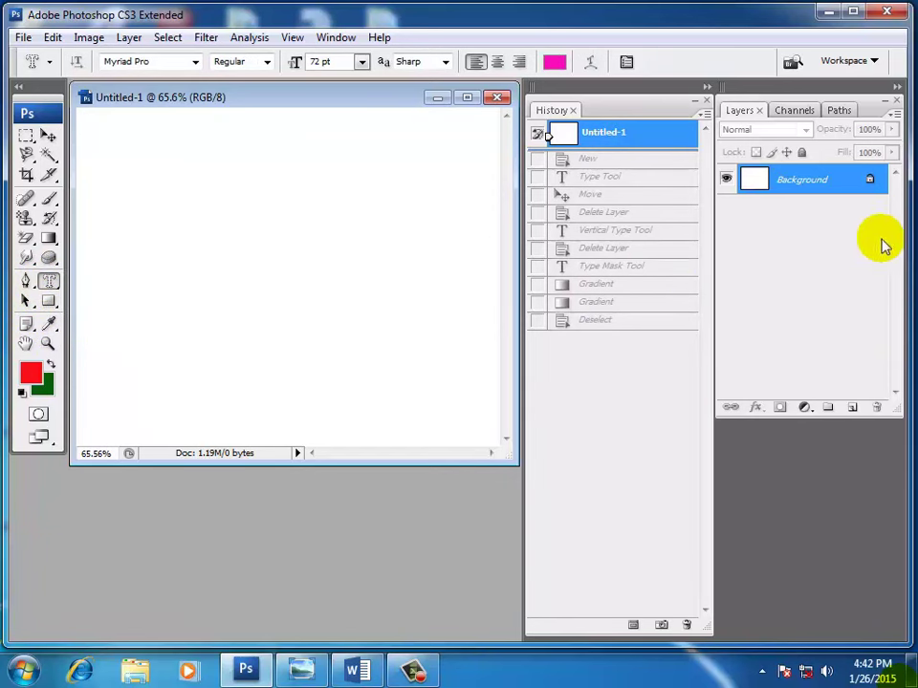
{"action": "left_click", "coordinate": [852, 409]}
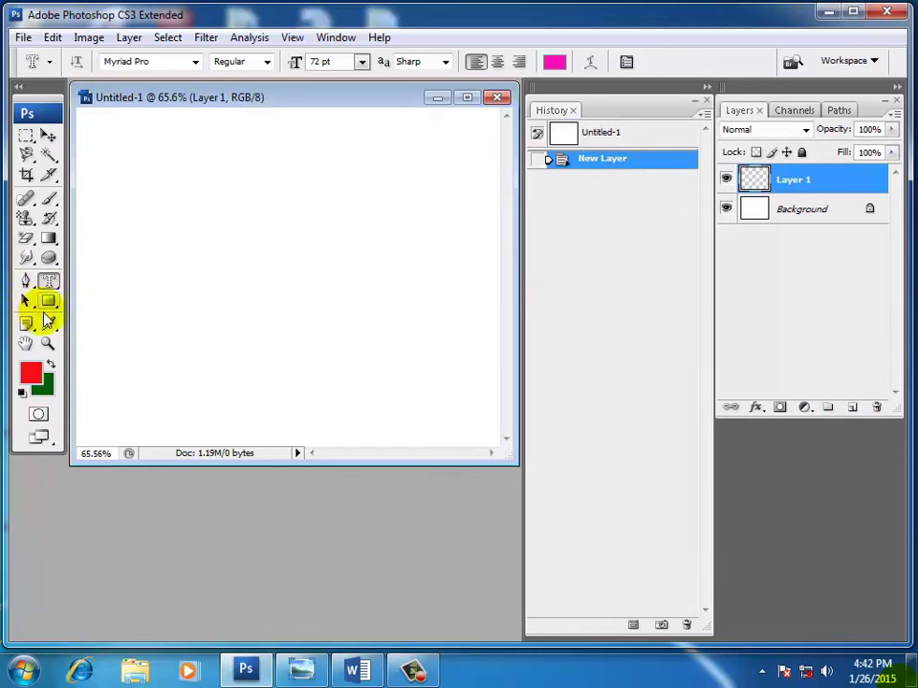
- Create a horizontal type mask on the canvas reading PRASAD
{"action": "left_click", "coordinate": [48, 282]}
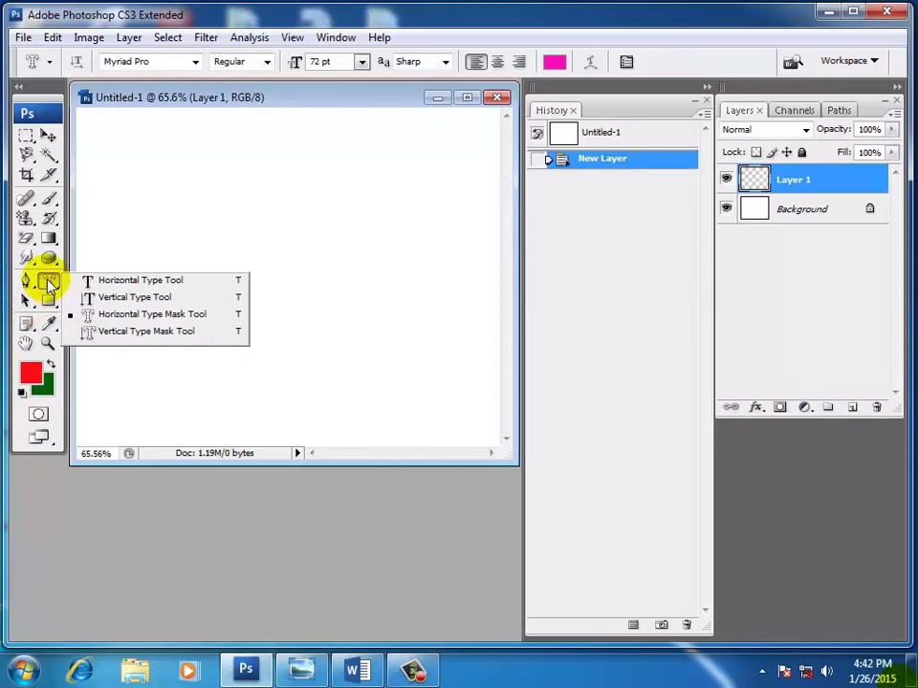
{"action": "left_click", "coordinate": [103, 318]}
{"action": "left_click", "coordinate": [96, 281]}
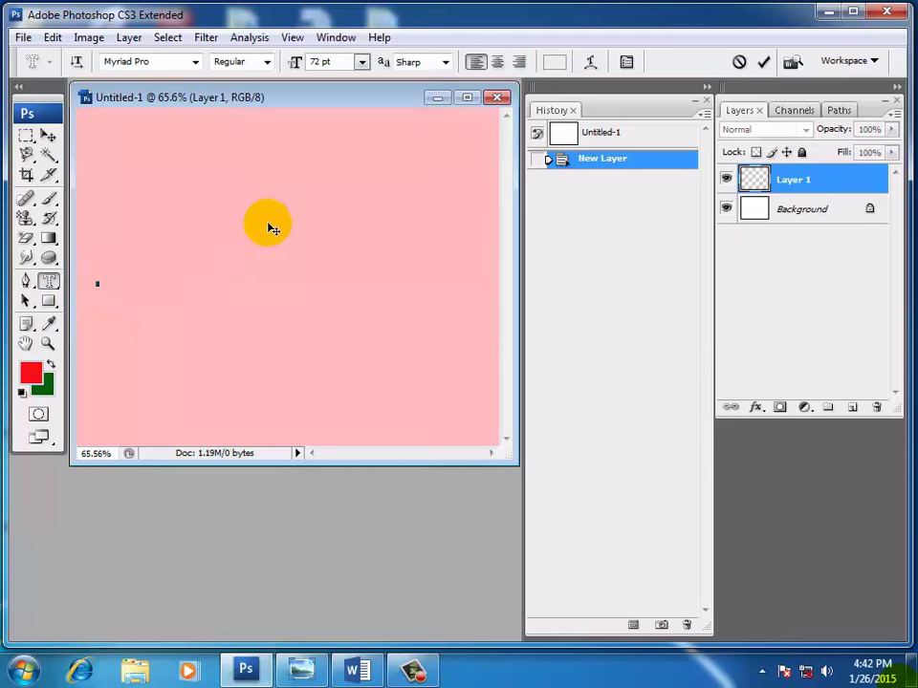
{"action": "type", "text": "PRASAD"}
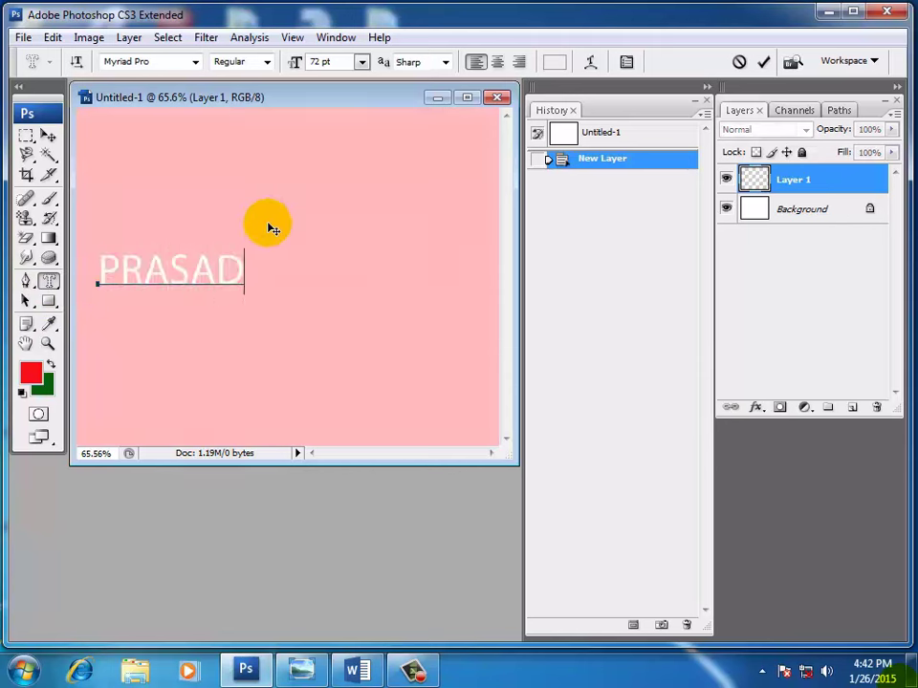
- Select the PRASAD text and set its font size to 180 pt
{"action": "left_click_drag", "start_coordinate": [246, 268], "coordinate": [96, 270]}
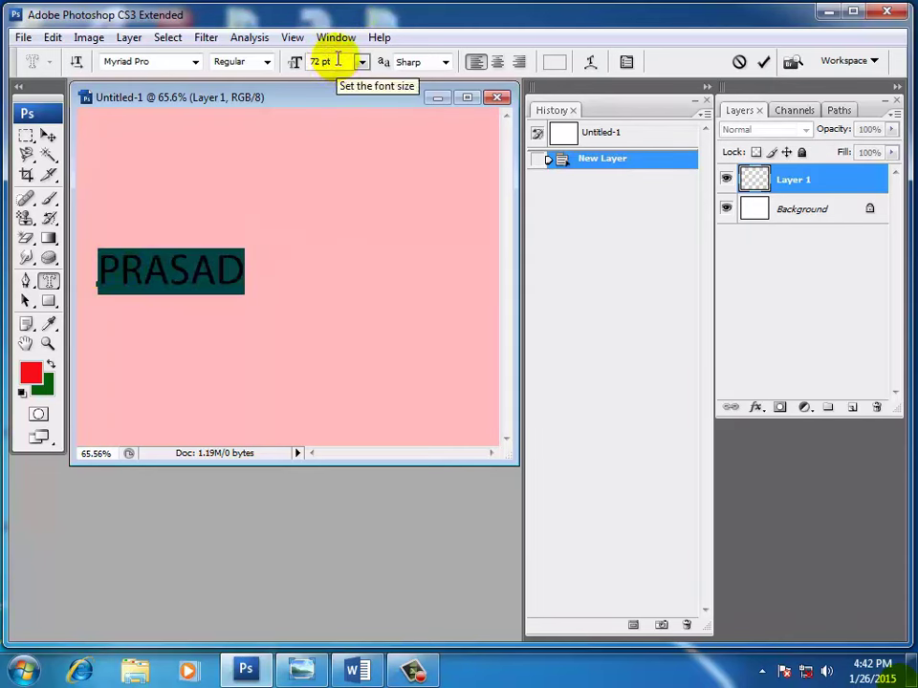
{"action": "left_click", "coordinate": [298, 62]}
{"action": "type", "text": "150"}
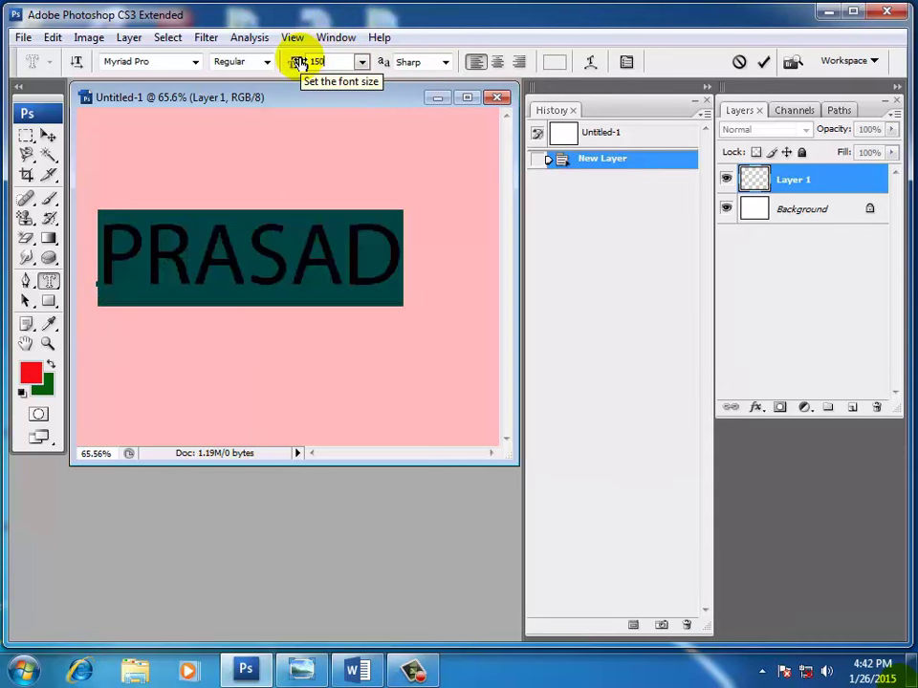
{"action": "key", "text": "BackSpace"}
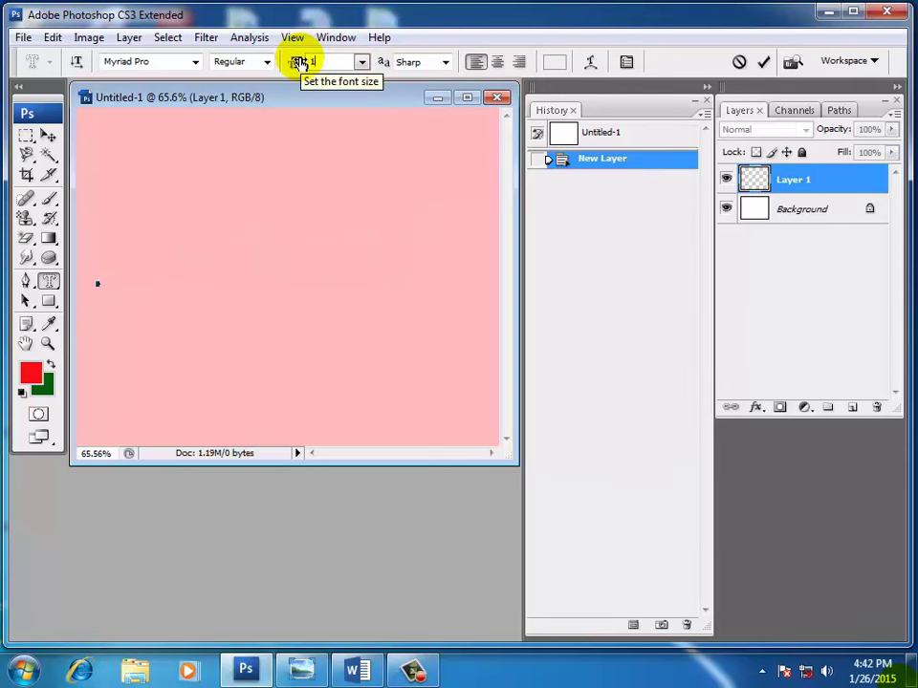
{"action": "type", "text": "200"}
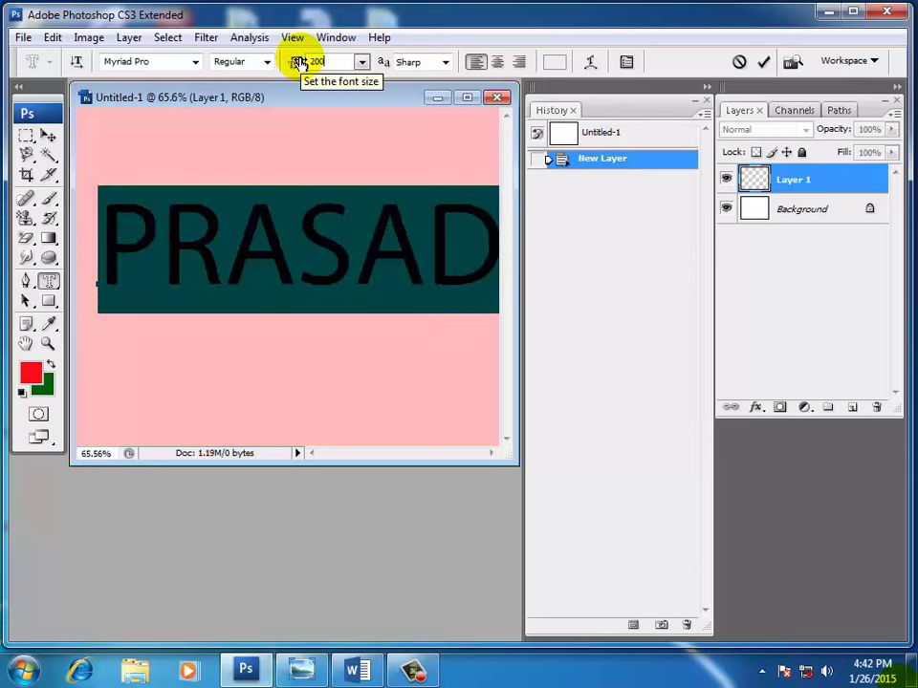
{"action": "key", "text": "BackSpace"}
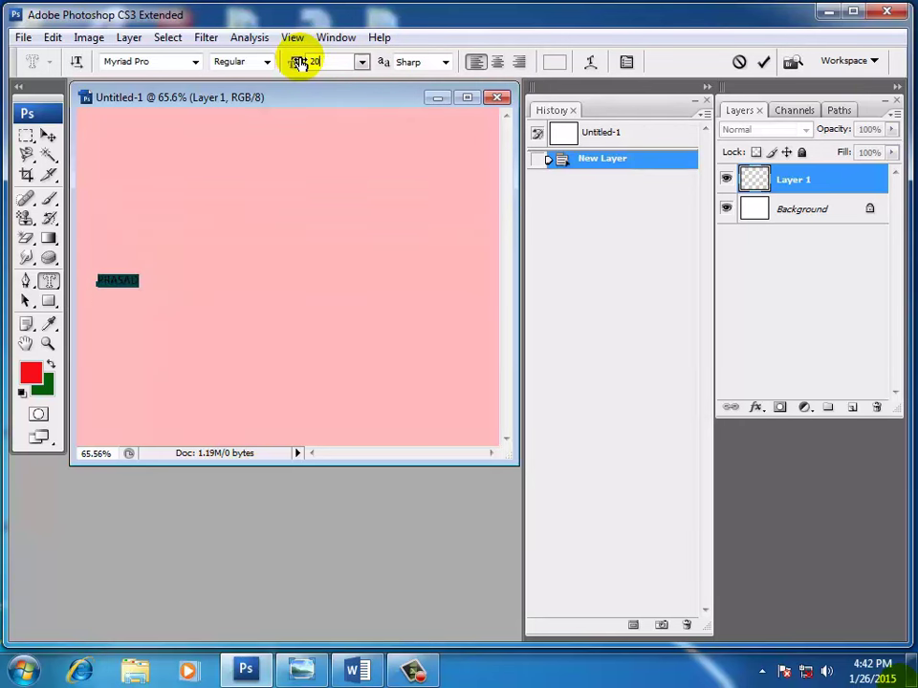
{"action": "type", "text": "180"}
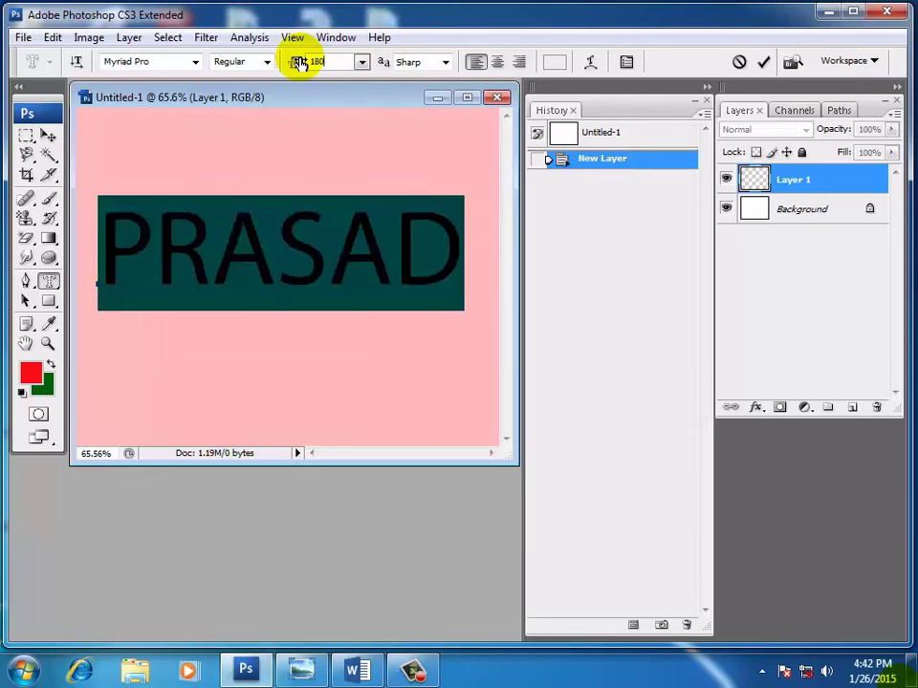
{"action": "left_click", "coordinate": [195, 61]}
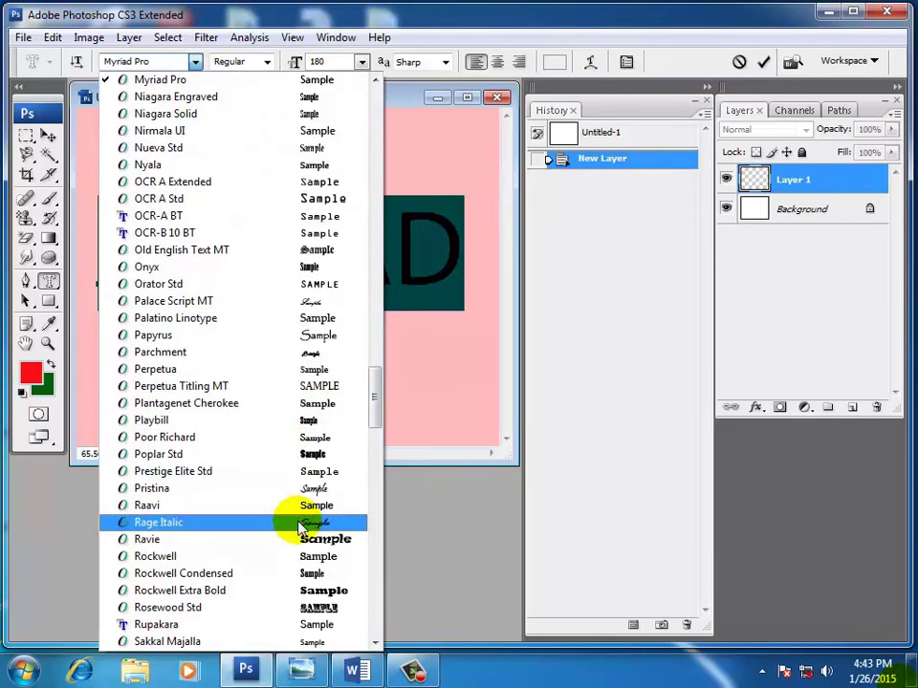
- Switch PRASAD's font to Rockwell Extra Bold and reduce its size from 180 to 130 pt
{"action": "left_click", "coordinate": [324, 593]}
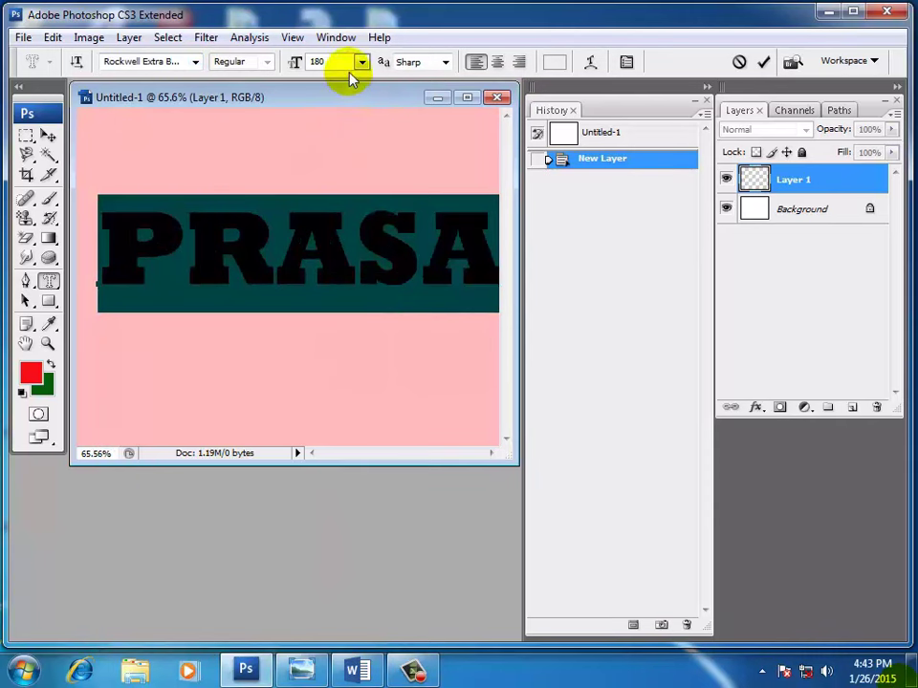
{"action": "double_click", "coordinate": [312, 62]}
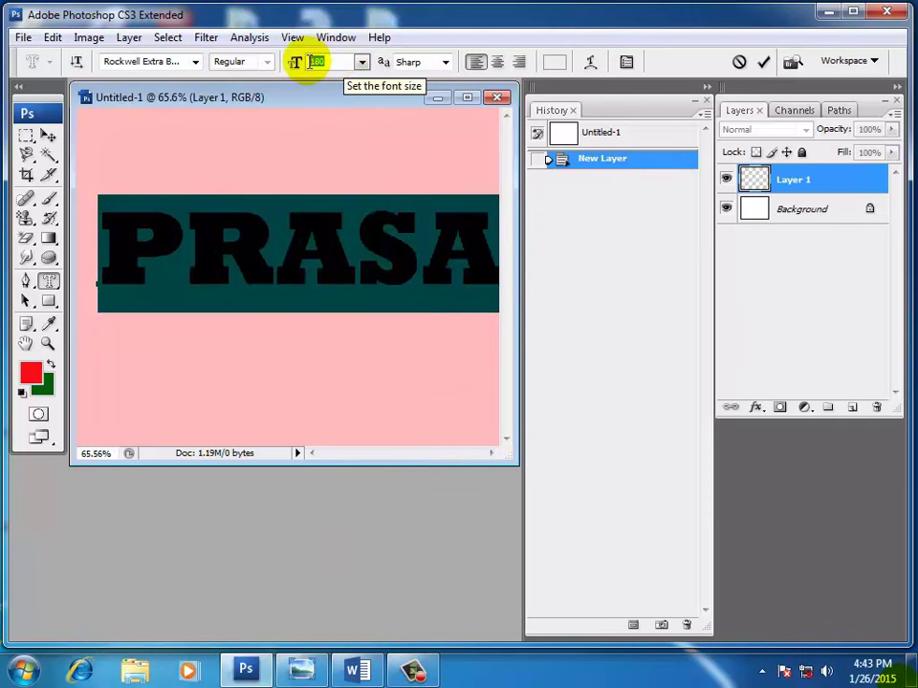
{"action": "type", "text": "150"}
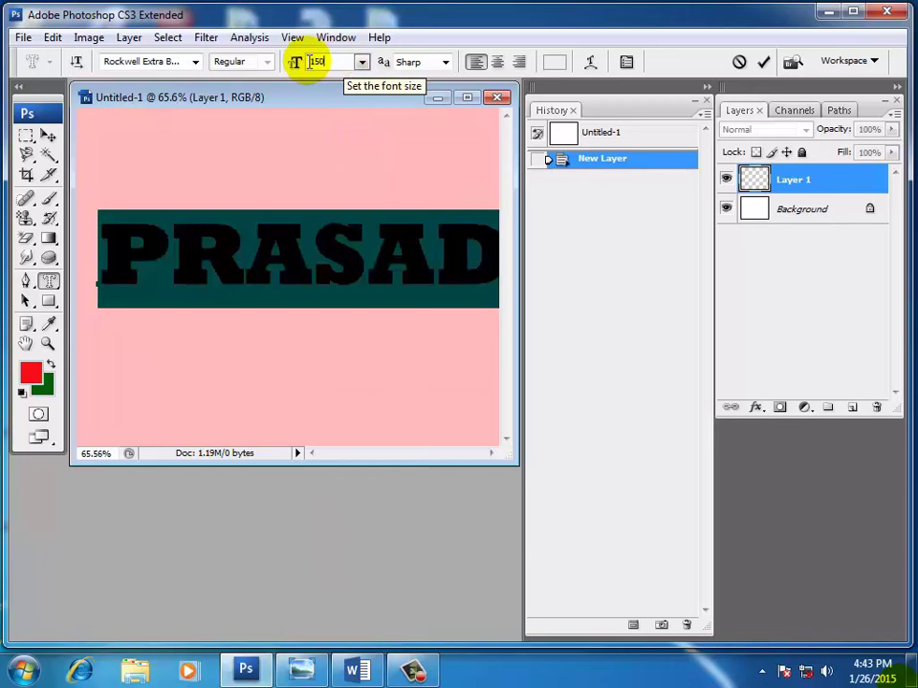
{"action": "key", "text": "BackSpace"}
{"action": "key", "text": "BackSpace"}
{"action": "key", "text": "BackSpace"}
{"action": "type", "text": "0"}
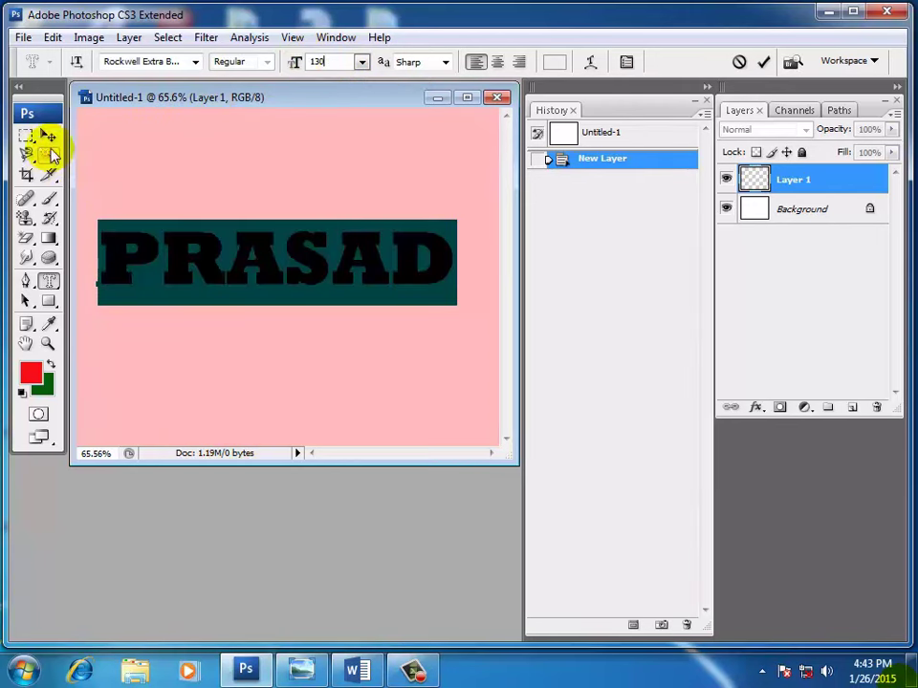
- Warp the PRASAD type mask with the horizontal Wave style at +50% bend, then preview it
{"action": "left_click", "coordinate": [590, 63]}
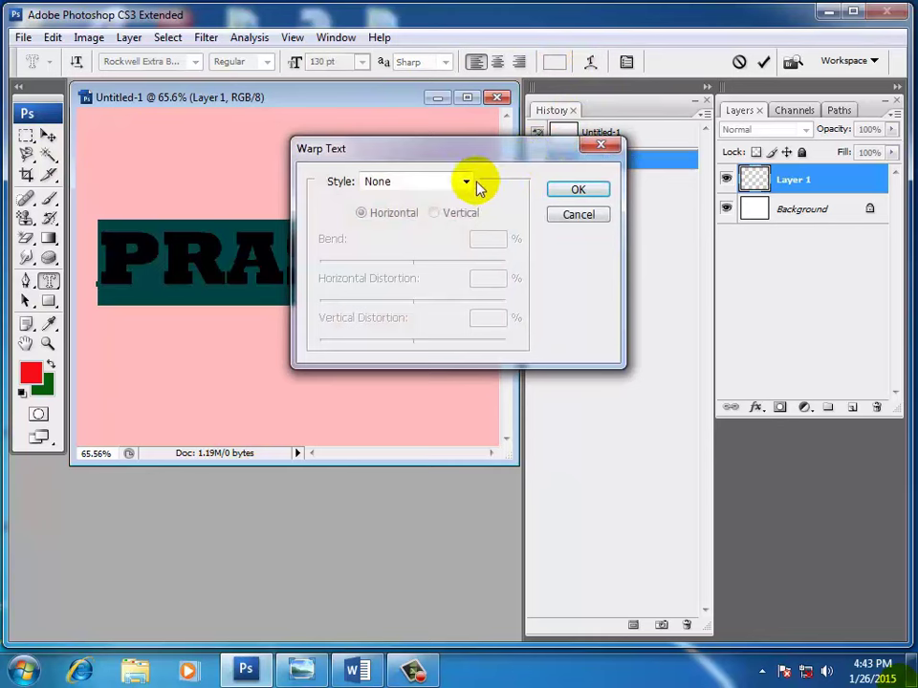
{"action": "left_click", "coordinate": [467, 182]}
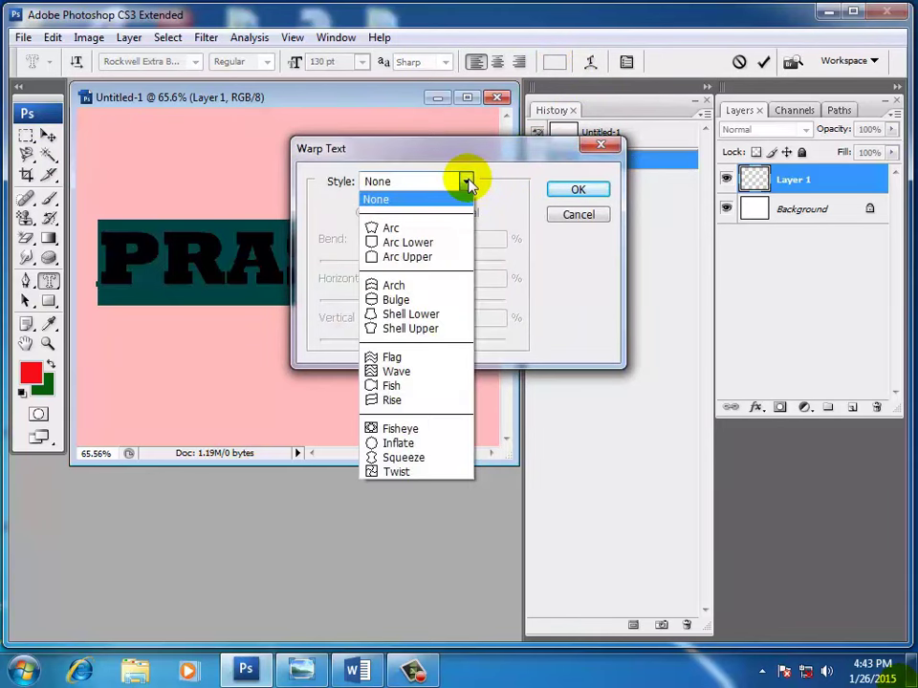
{"action": "left_click", "coordinate": [399, 373]}
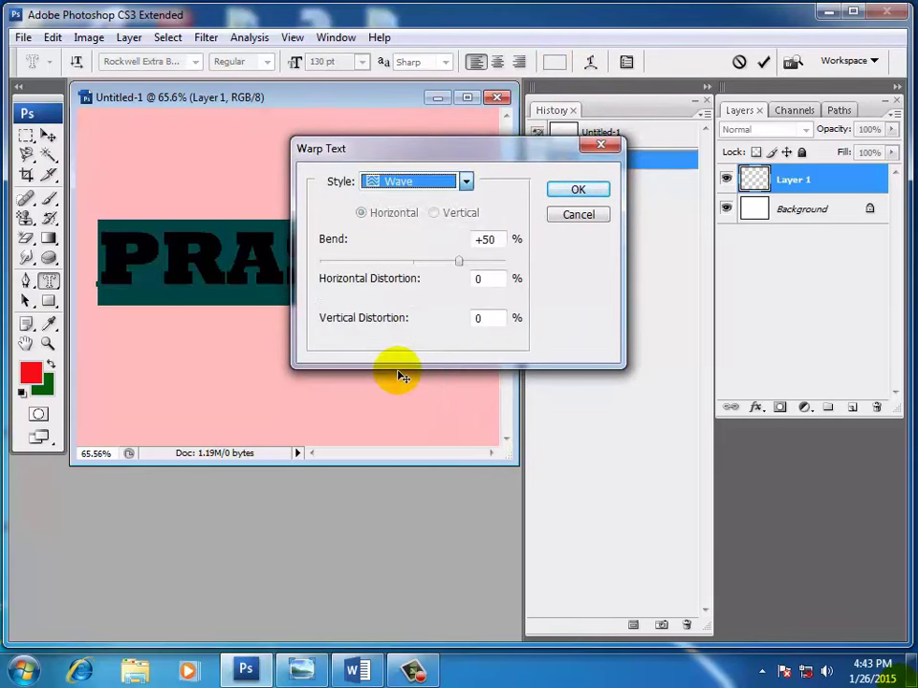
{"action": "left_click", "coordinate": [603, 192]}
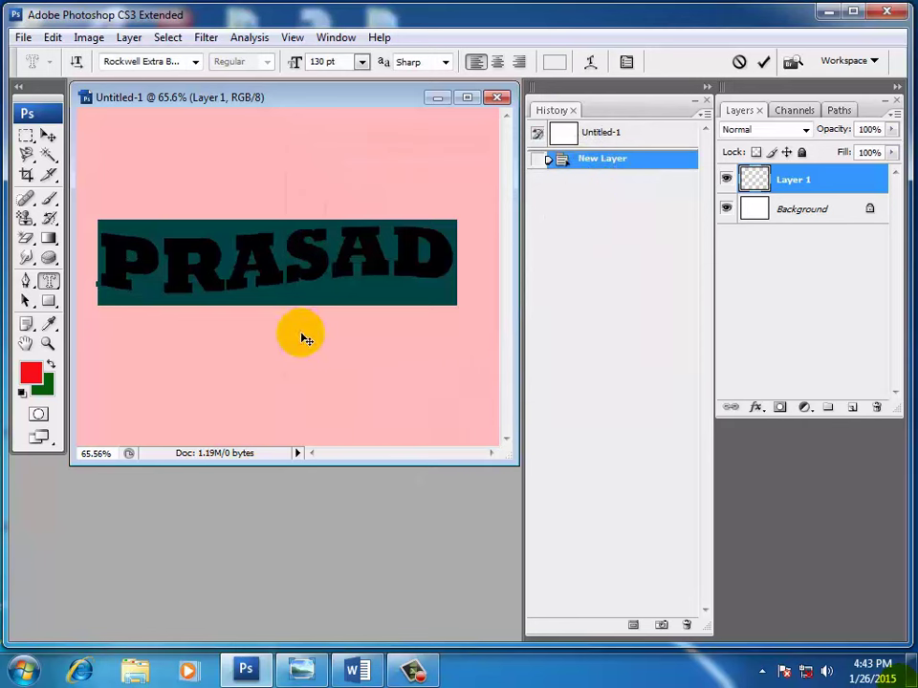
{"action": "left_click", "coordinate": [227, 250]}
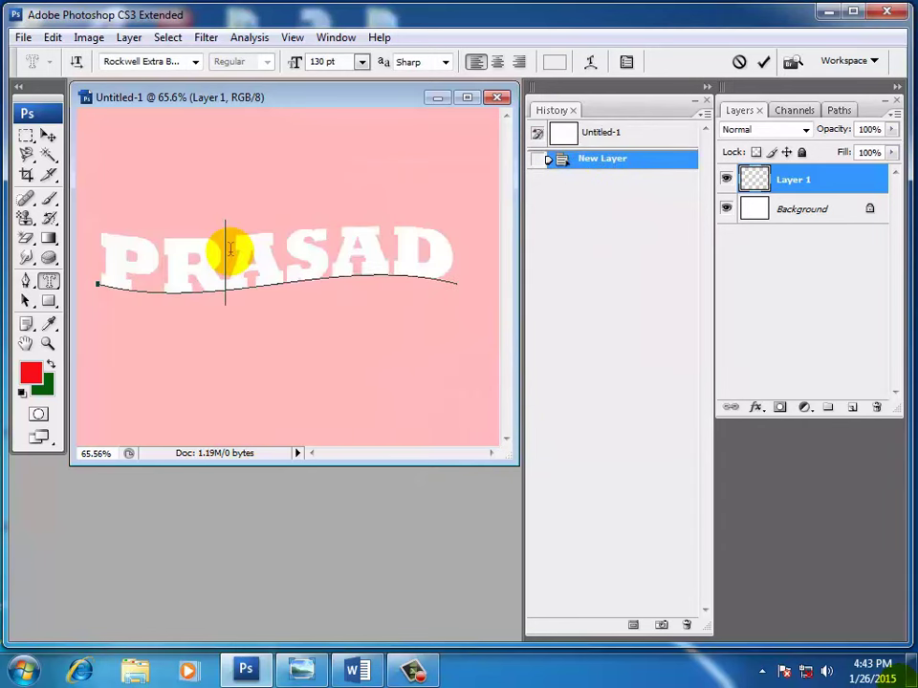
- Commit the mask as a PRASAD selection, try a solid red Paint Bucket fill, then undo it
{"action": "left_click", "coordinate": [48, 139]}
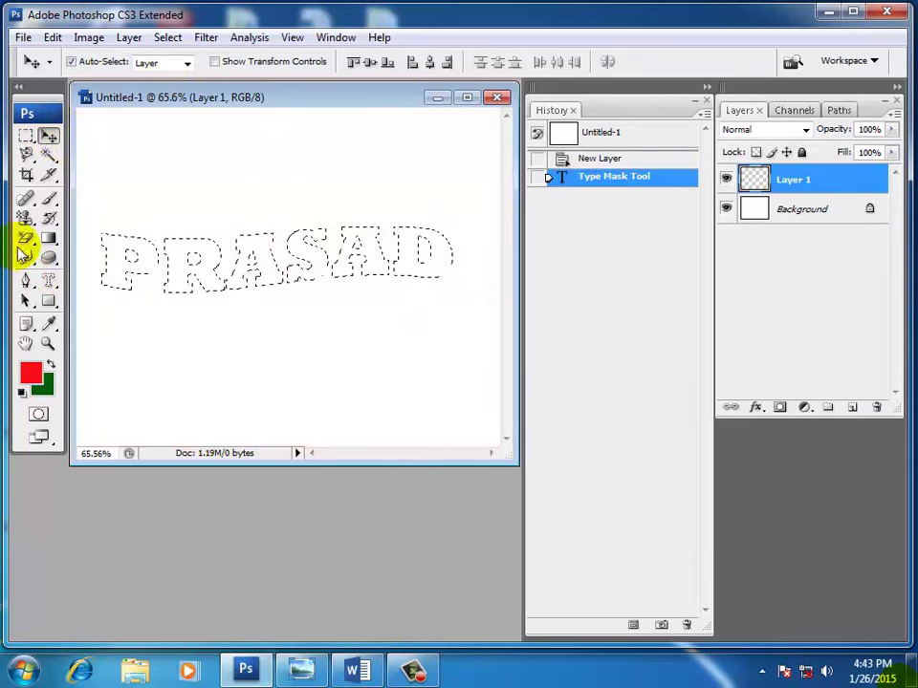
{"action": "left_click_drag", "start_coordinate": [48, 240], "coordinate": [110, 256]}
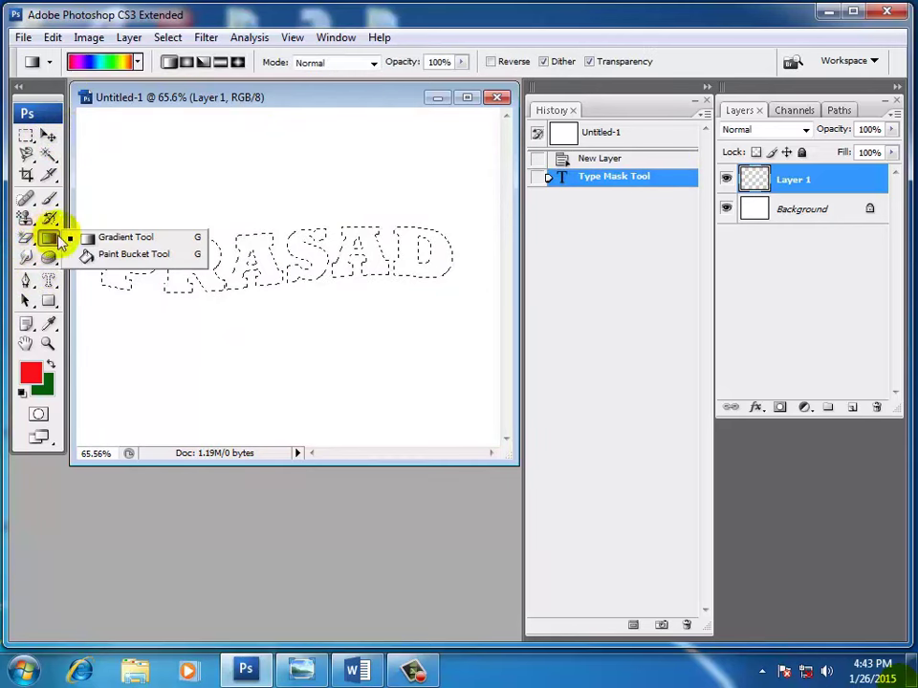
{"action": "left_click", "coordinate": [110, 255]}
{"action": "left_click", "coordinate": [116, 254]}
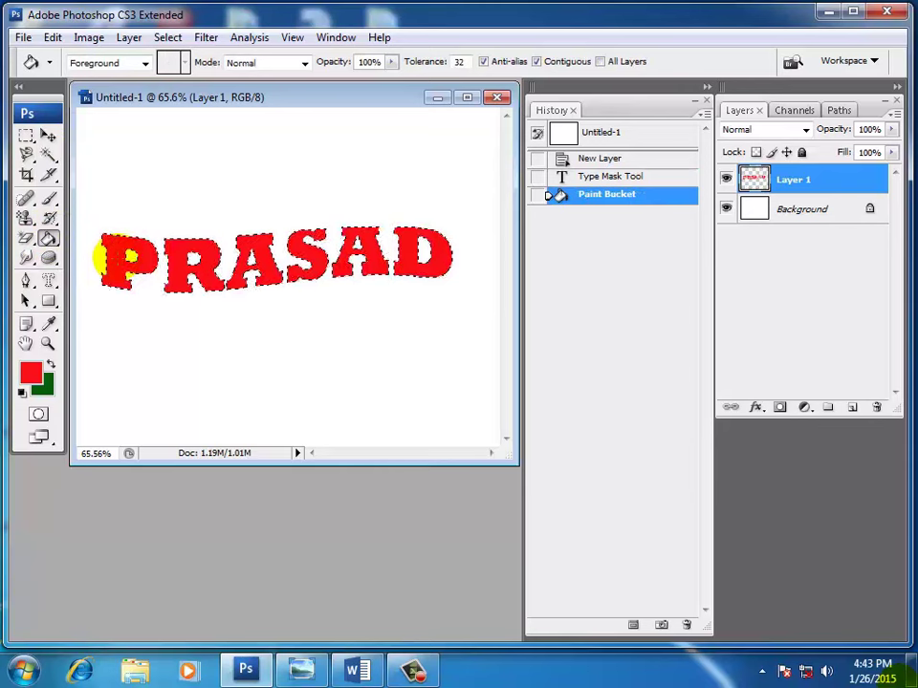
{"action": "key", "text": "ctrl+z"}
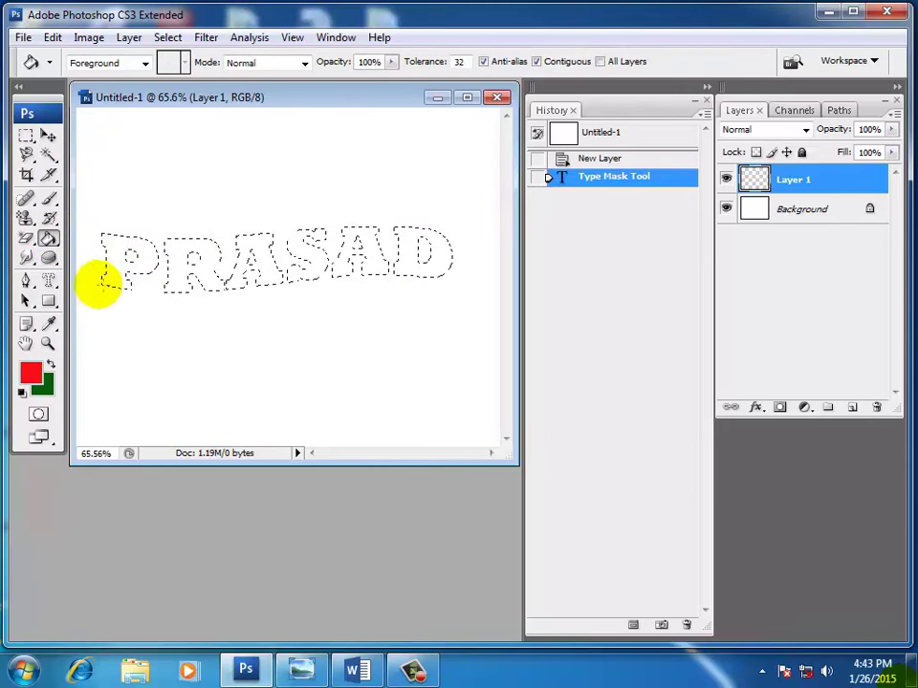
- Drag a left-to-right rainbow gradient across the PRASAD selection
{"action": "left_click", "coordinate": [48, 239]}
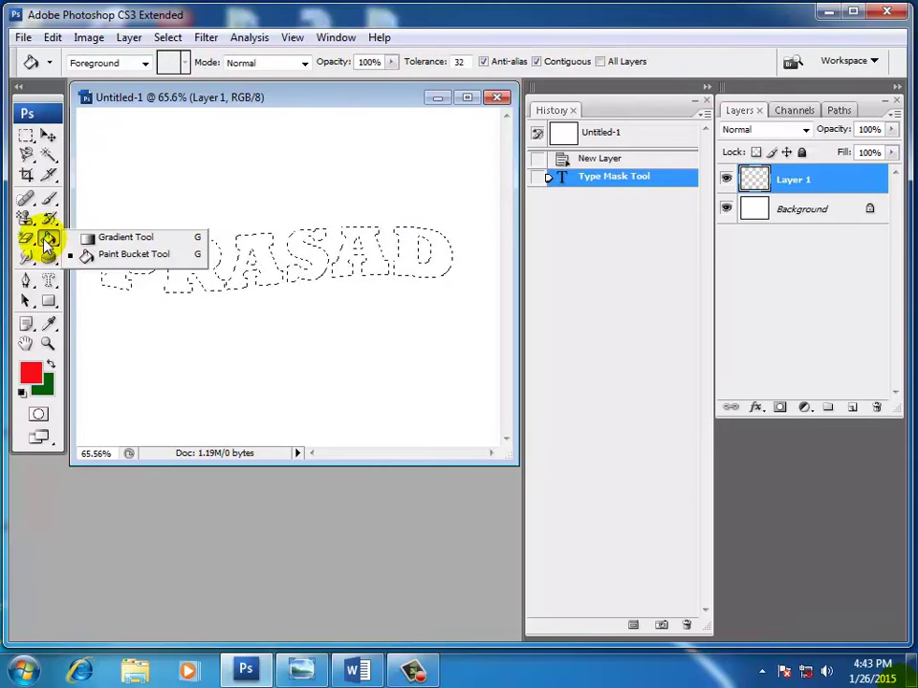
{"action": "left_click", "coordinate": [100, 238]}
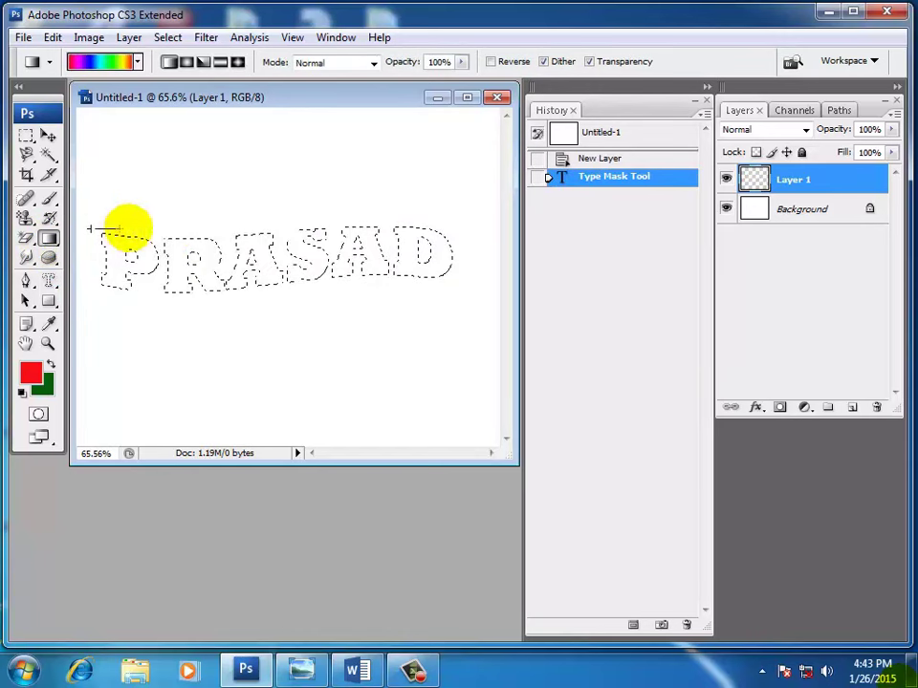
{"action": "left_click_drag", "start_coordinate": [89, 229], "coordinate": [468, 268]}
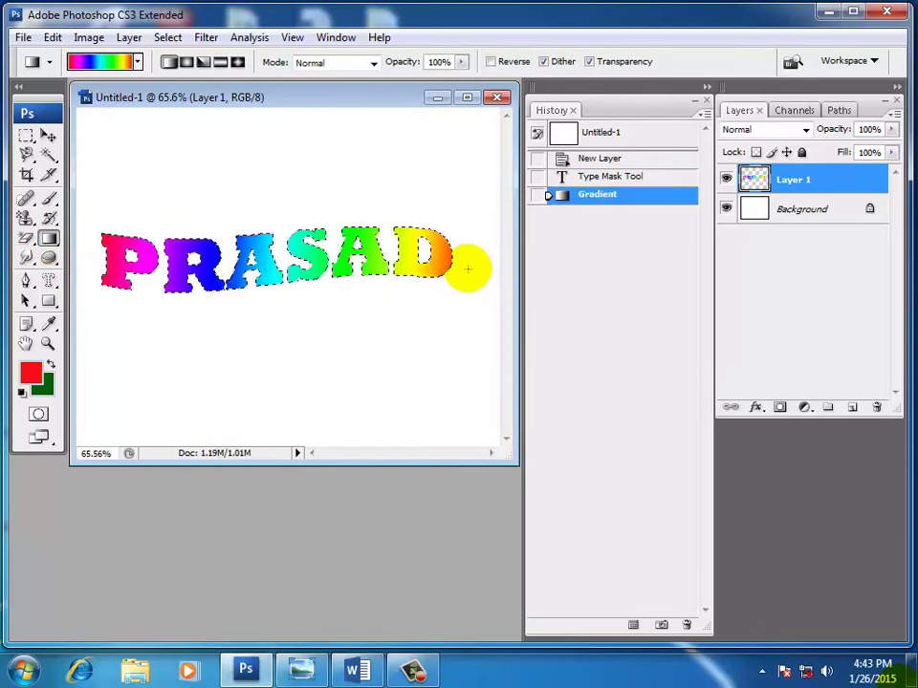
- Deselect PRASAD and nudge the lettering slightly upward with the Move tool
{"action": "key", "text": "ctrl+d"}
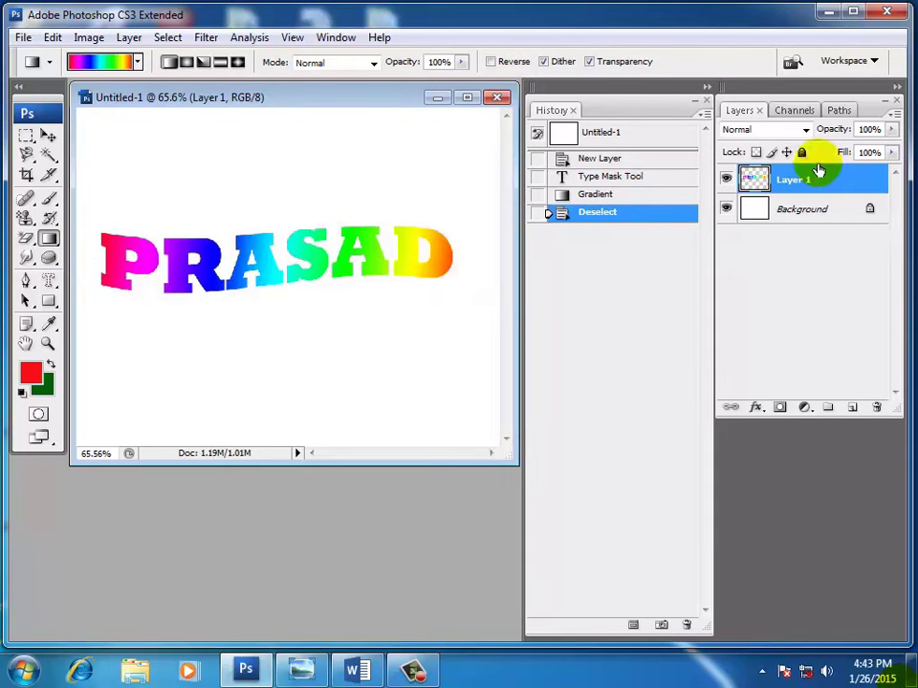
{"action": "left_click", "coordinate": [49, 136]}
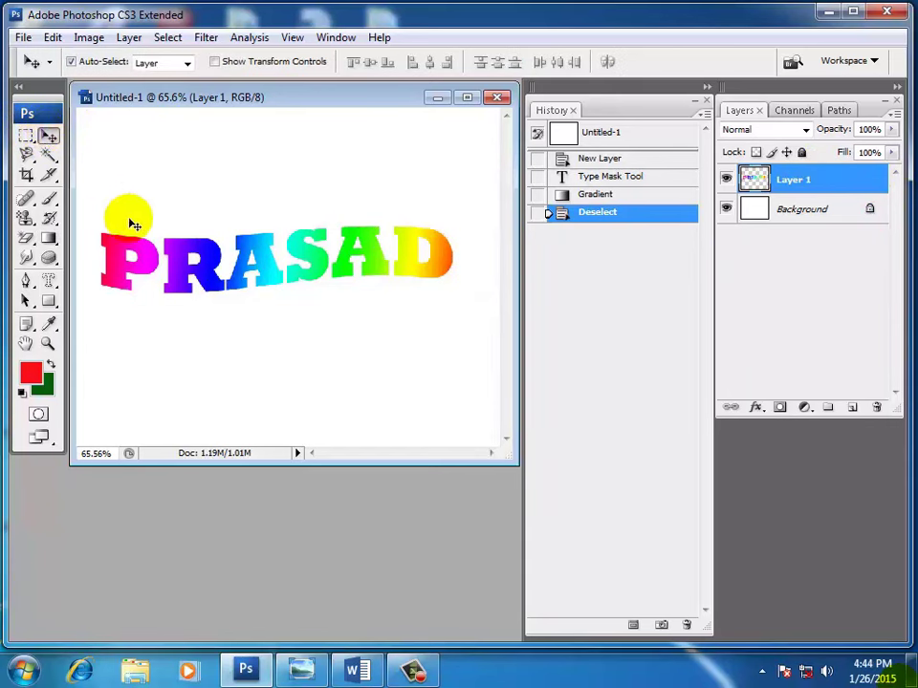
{"action": "mouse_move", "coordinate": [144, 256]}
{"action": "left_mouse_down"}
{"action": "mouse_move", "coordinate": [148, 179]}
{"action": "mouse_move", "coordinate": [151, 254]}
{"action": "left_mouse_up"}
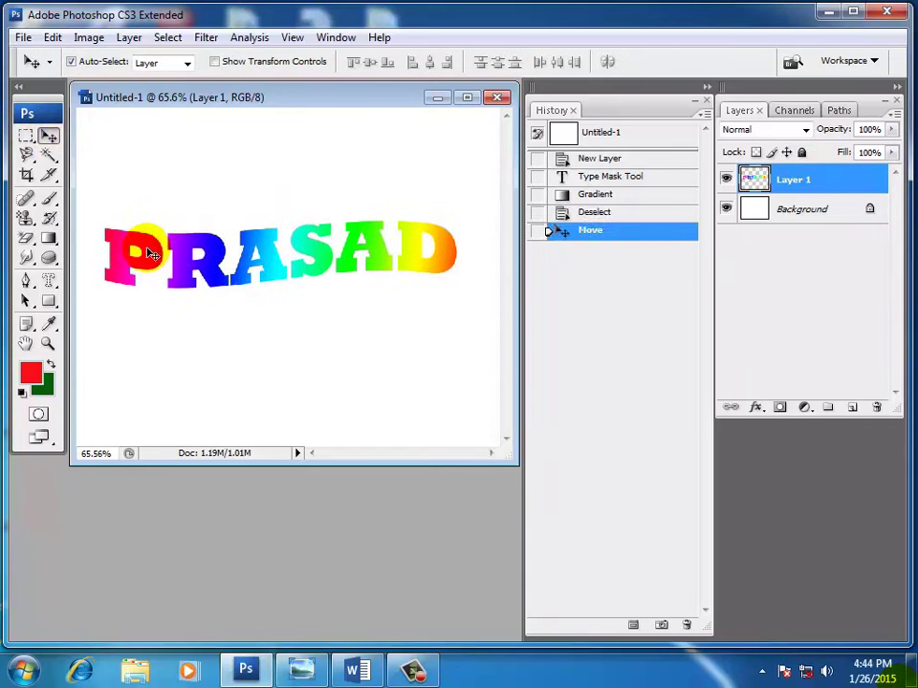
- Rotate PRASAD about 19° counter-clockwise with Free Transform and commit
{"action": "key", "text": "ctrl+t"}
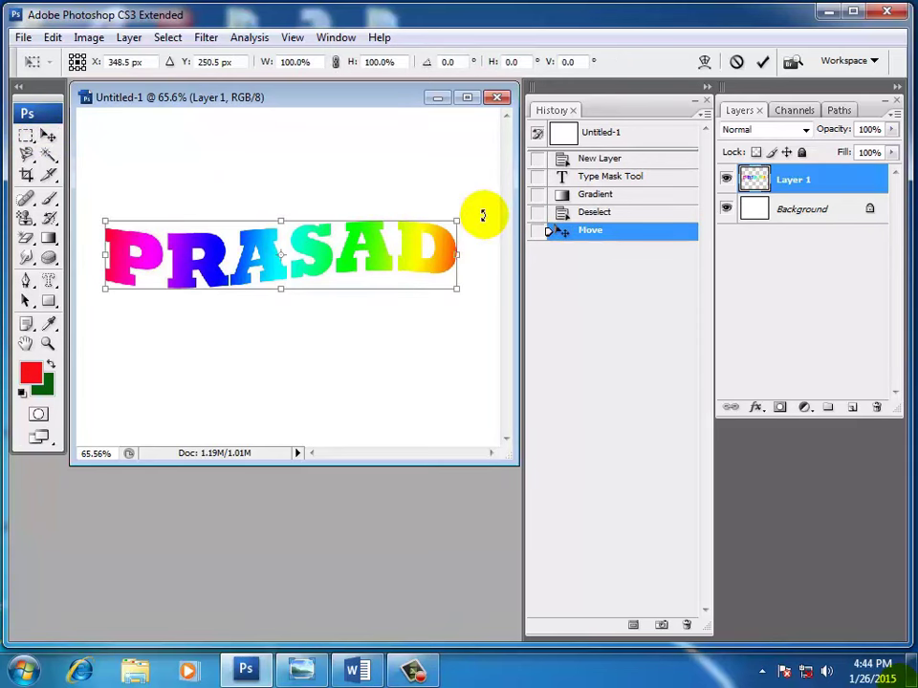
{"action": "left_click_drag", "start_coordinate": [484, 211], "coordinate": [446, 158]}
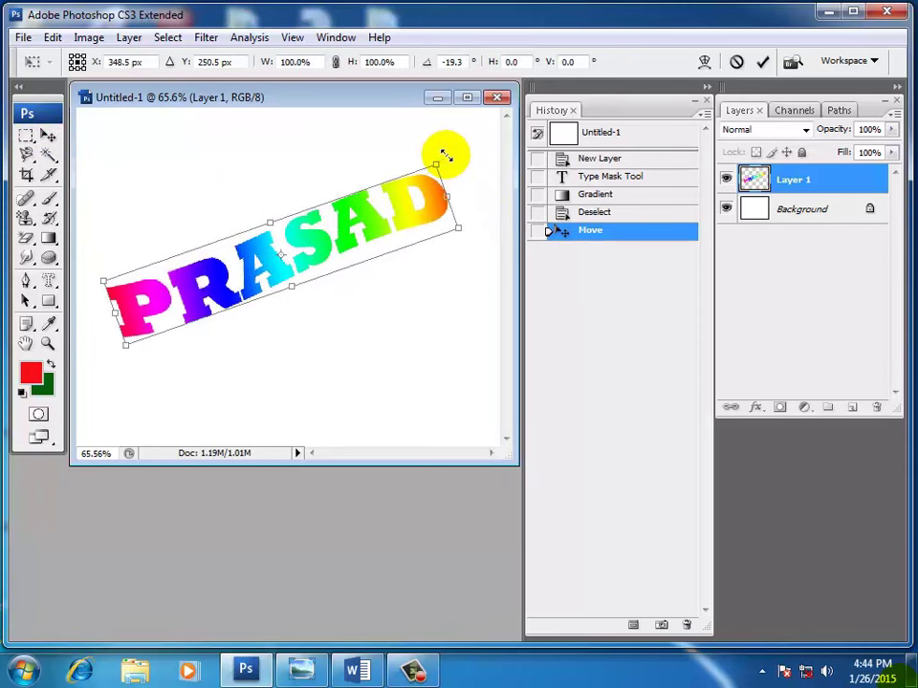
{"action": "key", "text": "Return"}
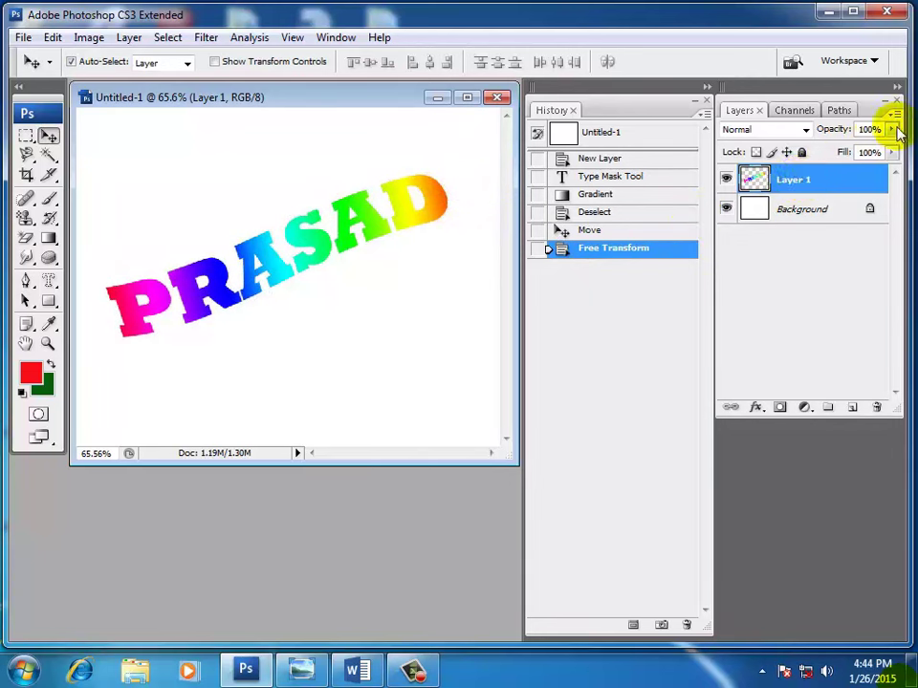
- Fade Layer 1 to 17% opacity, then delete the layer, leaving only Background
{"action": "left_click_drag", "start_coordinate": [897, 131], "coordinate": [818, 155]}
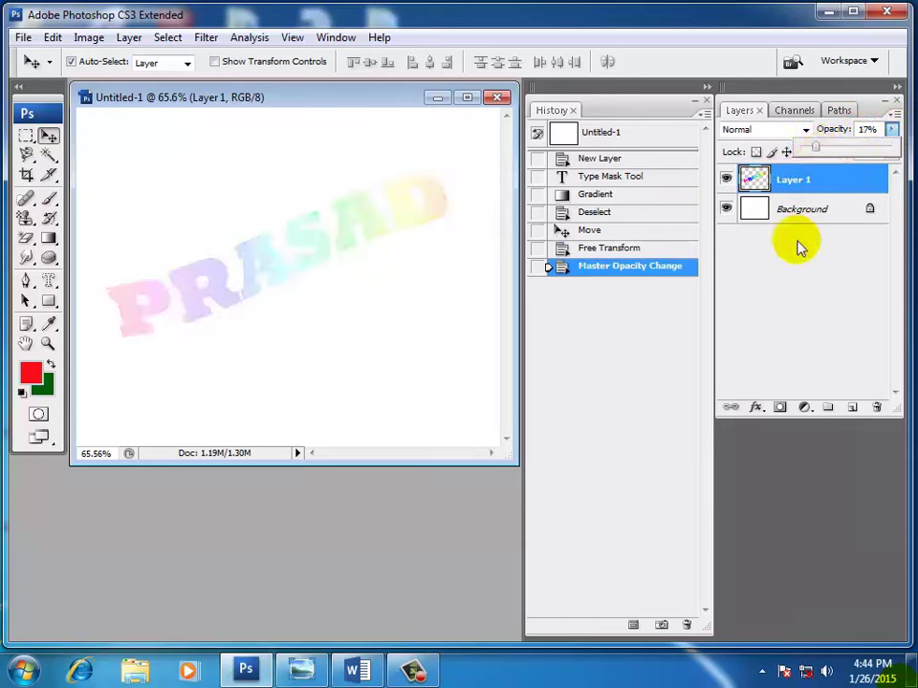
{"action": "left_click_drag", "start_coordinate": [832, 186], "coordinate": [877, 403]}
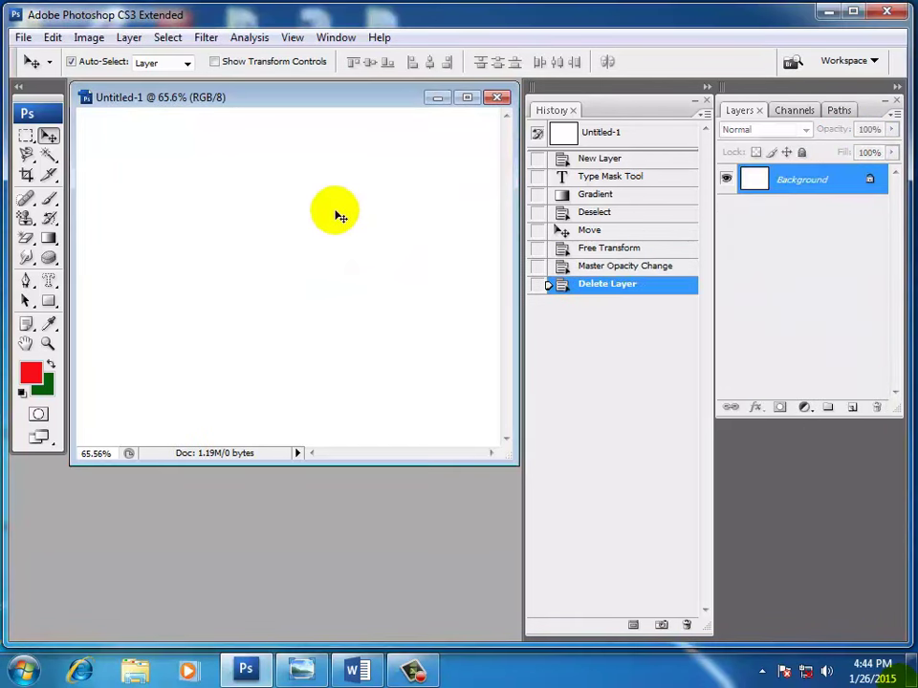
{"action": "left_click", "coordinate": [46, 281]}
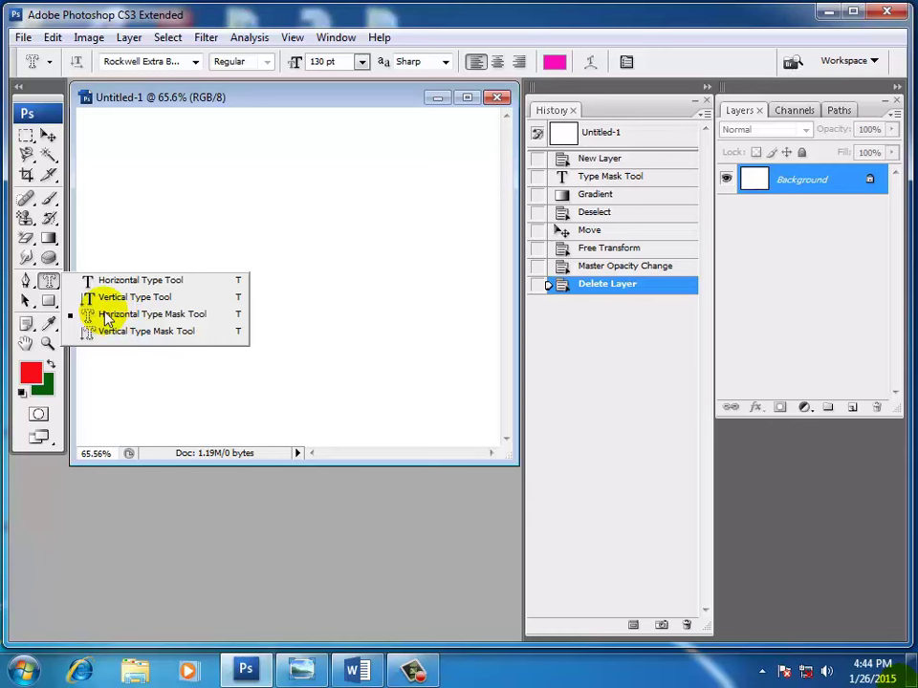
{"action": "left_click", "coordinate": [48, 239]}
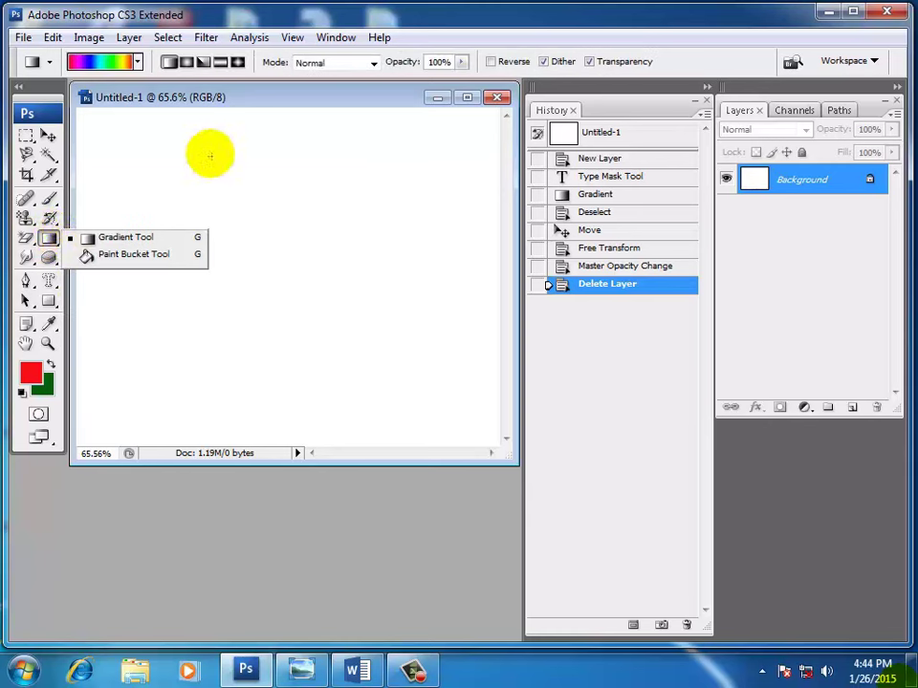
{"action": "left_click", "coordinate": [205, 93]}
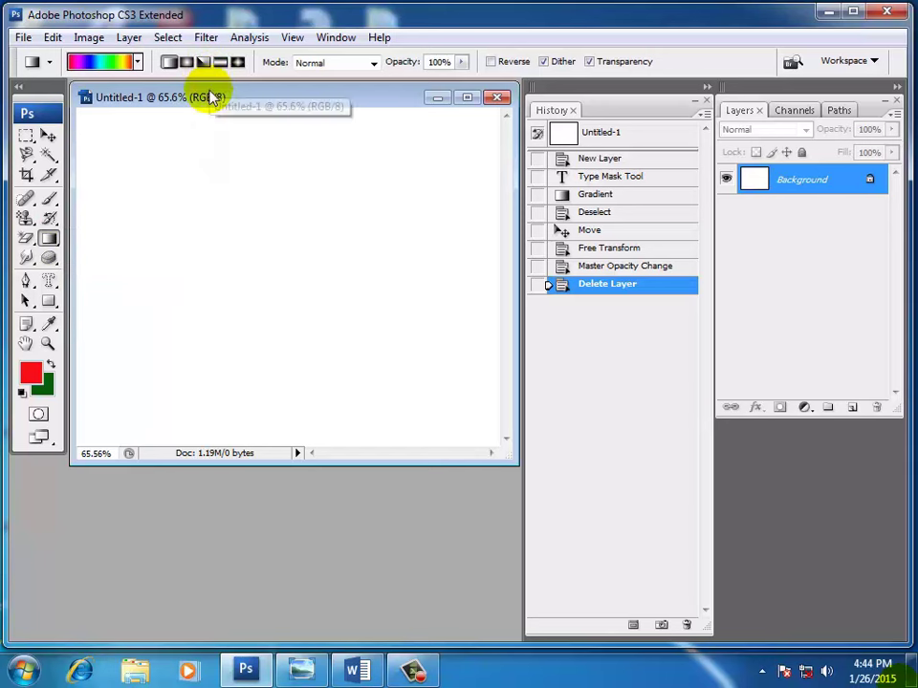
{"action": "left_click", "coordinate": [415, 670]}
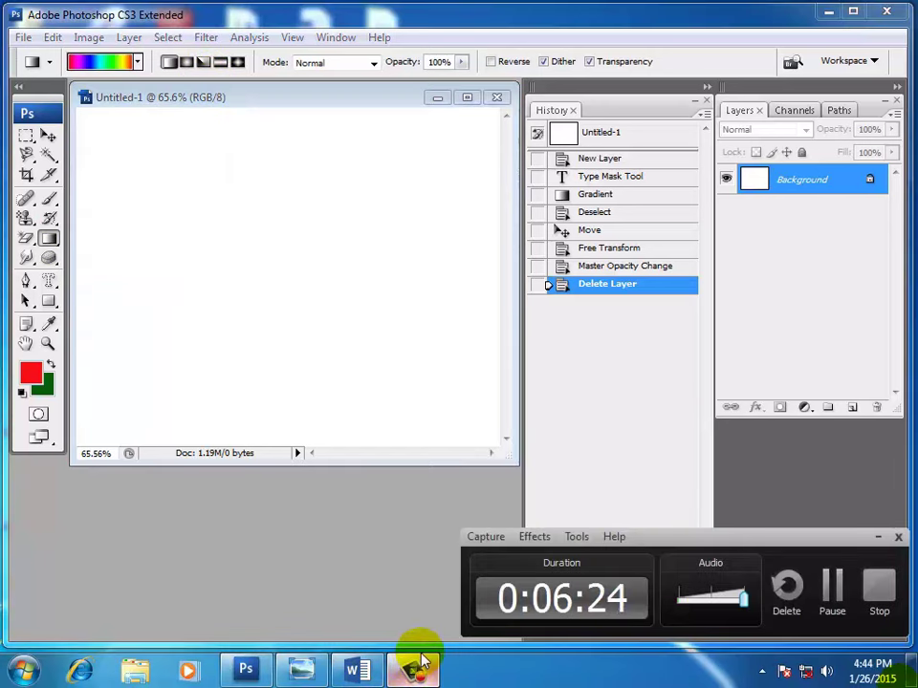